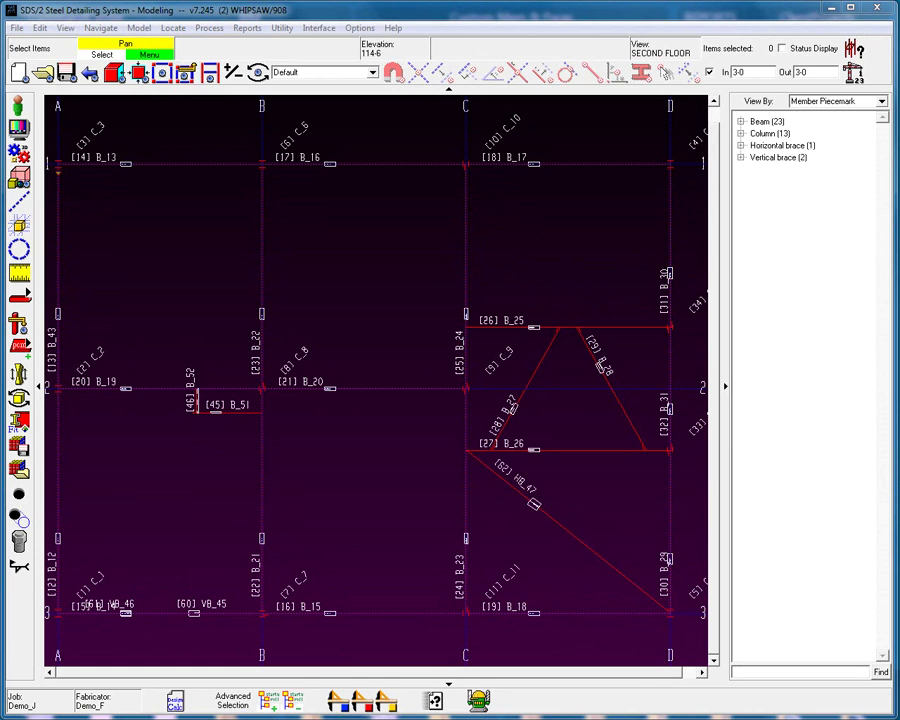
Step: Detach the model's material commands as a floating palette beside the second floor plan
{"action": "left_click", "coordinate": [138, 28]}
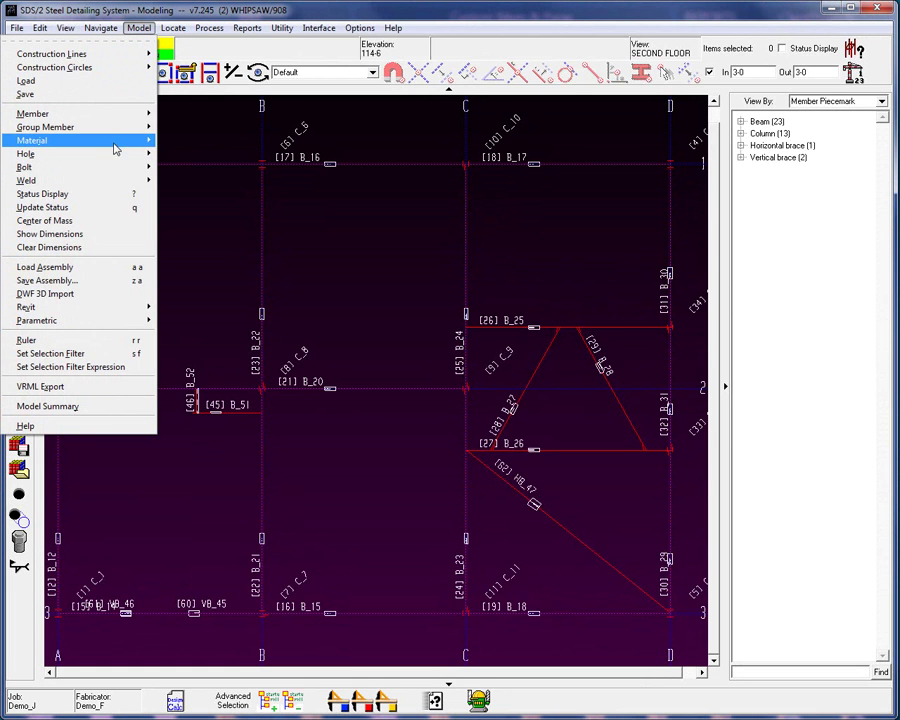
{"action": "mouse_move", "coordinate": [115, 148]}
{"action": "left_click", "coordinate": [224, 140]}
{"action": "left_click_drag", "start_coordinate": [295, 142], "coordinate": [761, 24]}
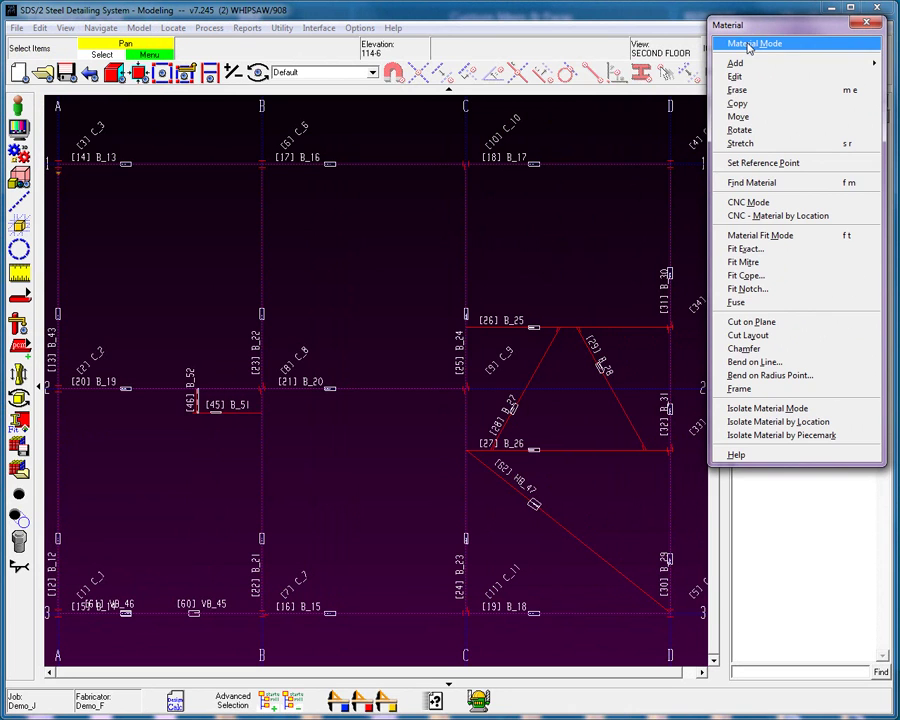
Step: Open the help for the material commands and read through the Material Type Selection page
{"action": "left_click", "coordinate": [741, 457]}
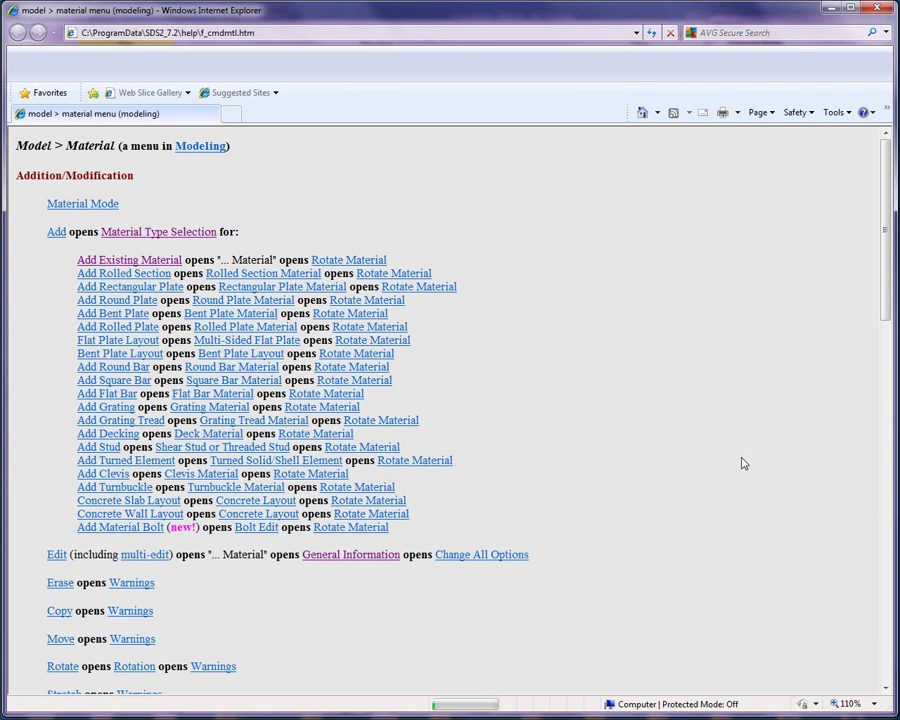
{"action": "left_click", "coordinate": [157, 236]}
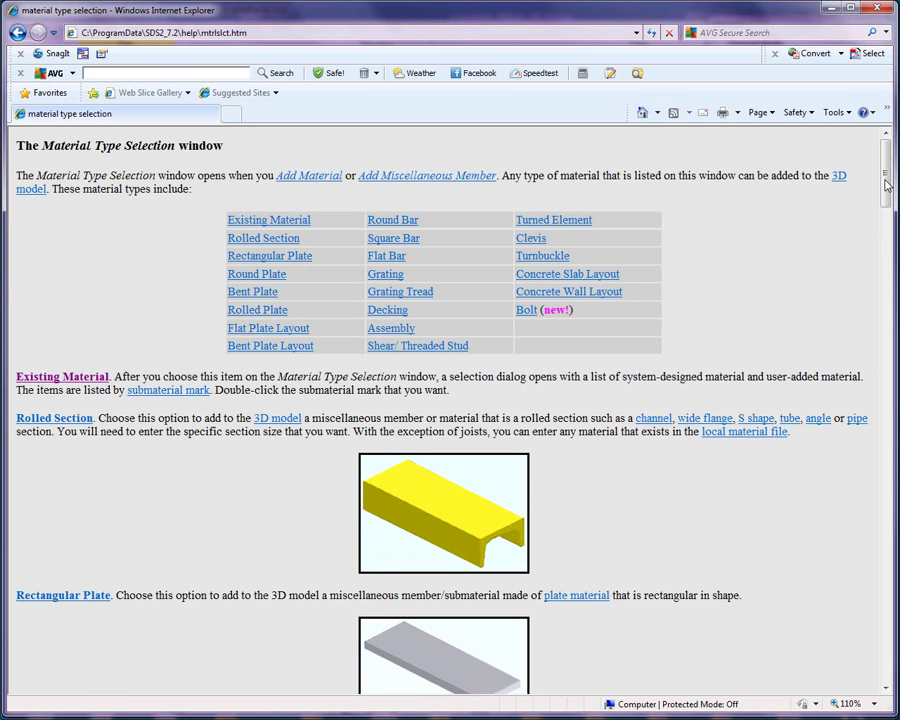
{"action": "left_click_drag", "start_coordinate": [885, 185], "coordinate": [876, 626]}
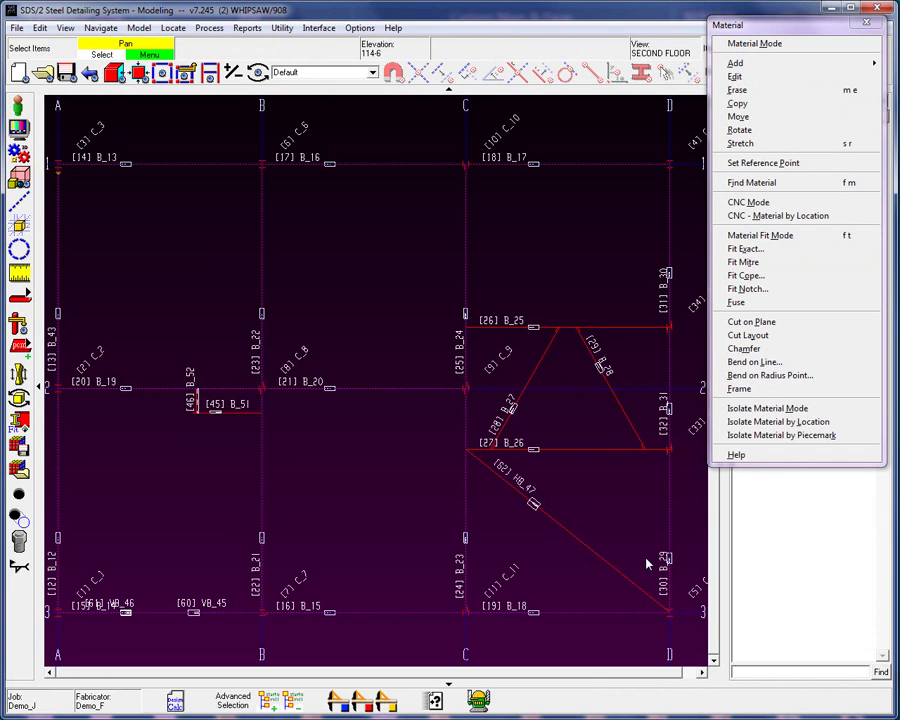
Step: Add construction lines offset 1-6 outward from grid line 1 and from grid line D
{"action": "key", "text": "a"}
{"action": "key", "text": "c"}
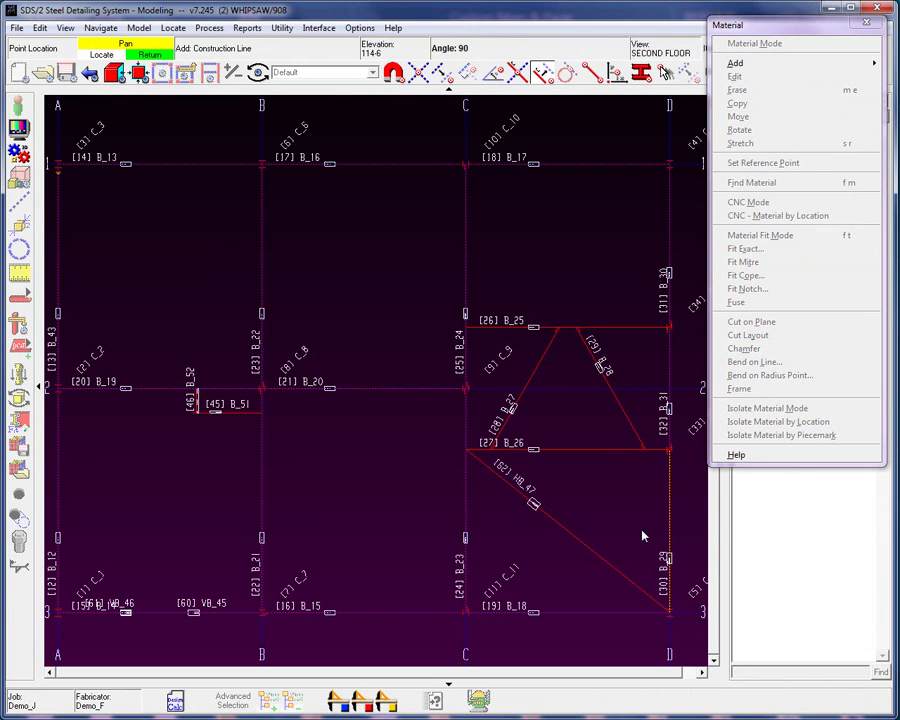
{"action": "left_click", "coordinate": [568, 214]}
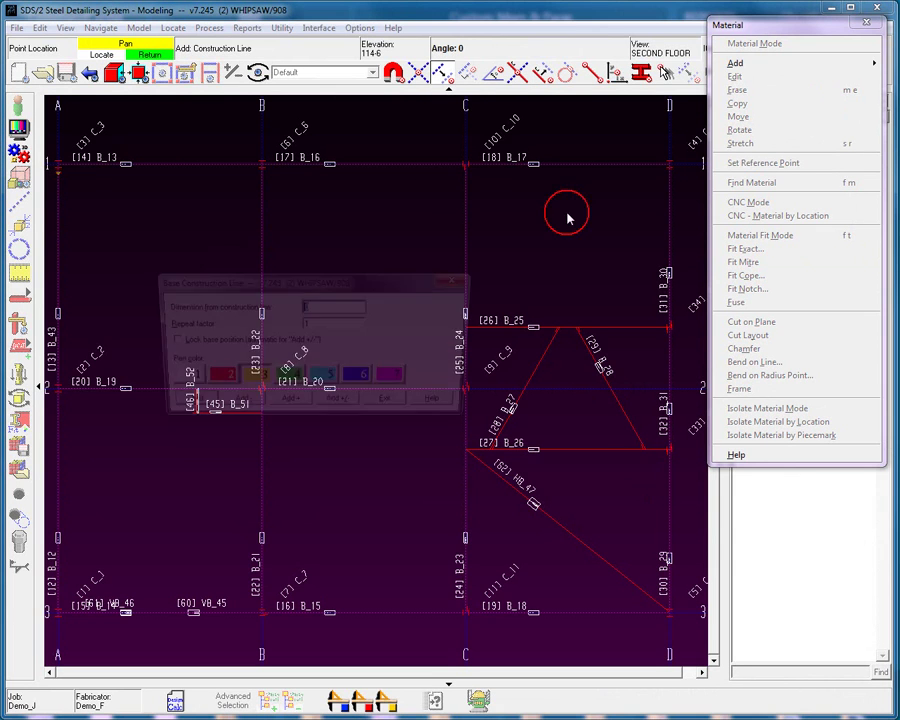
{"action": "type", "text": "1-6"}
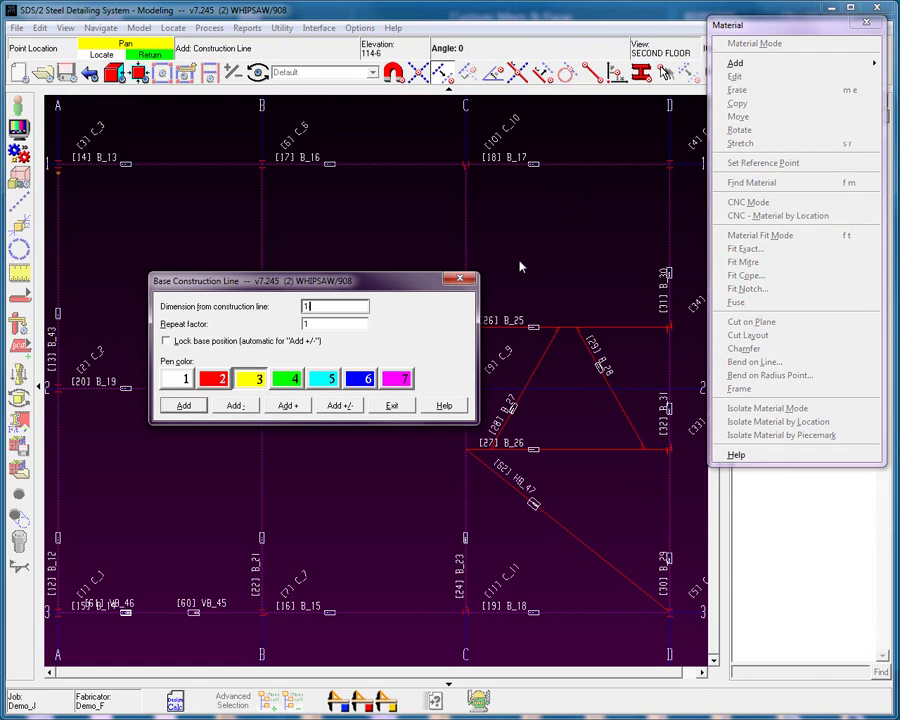
{"action": "key", "text": "Return"}
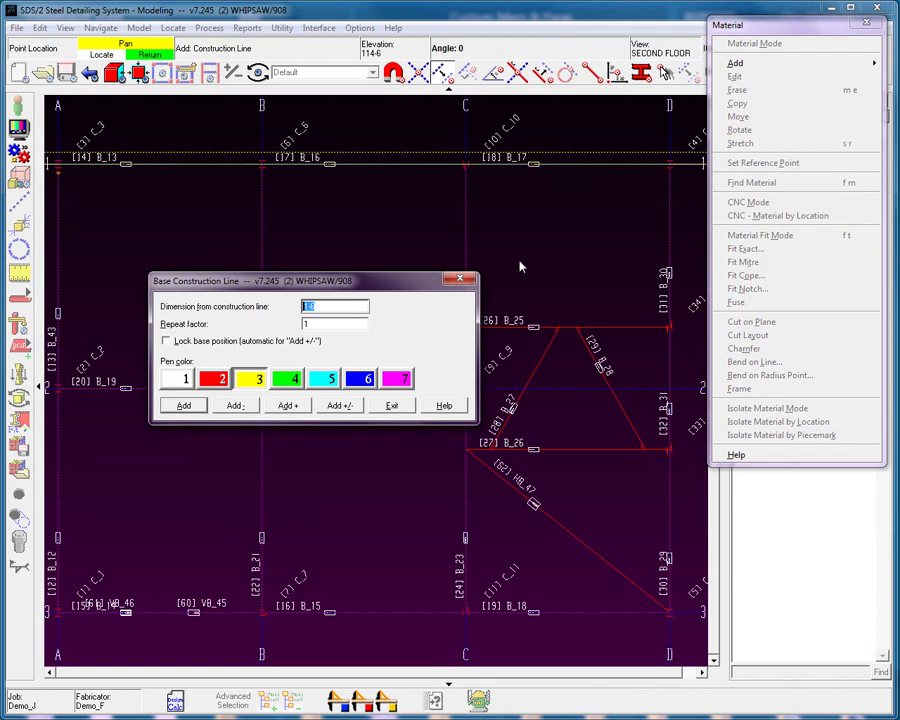
{"action": "key", "text": "Escape"}
{"action": "left_click", "coordinate": [651, 271]}
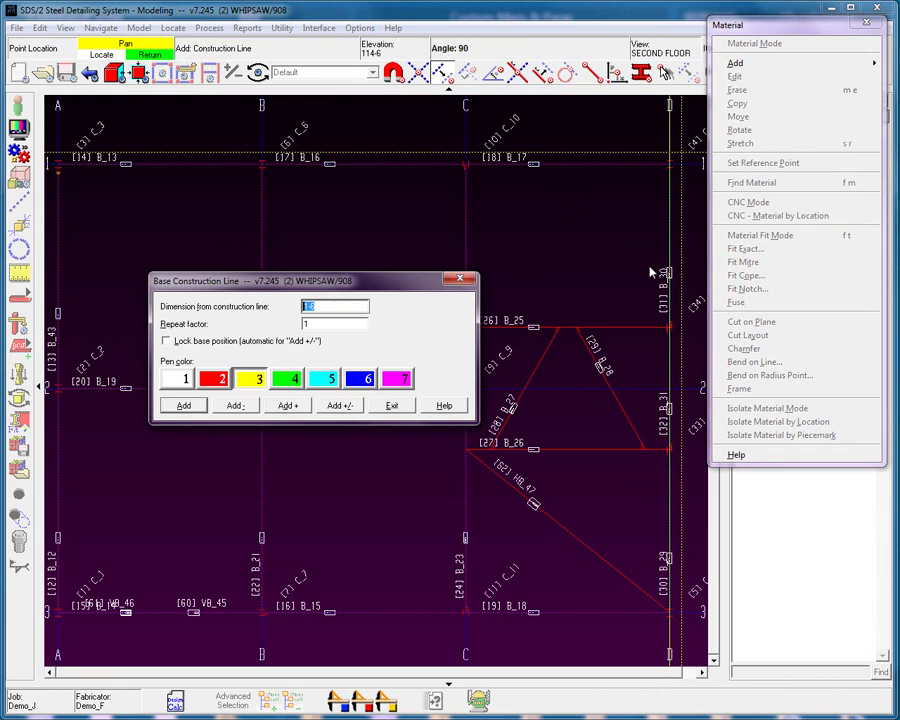
{"action": "key", "text": "Escape"}
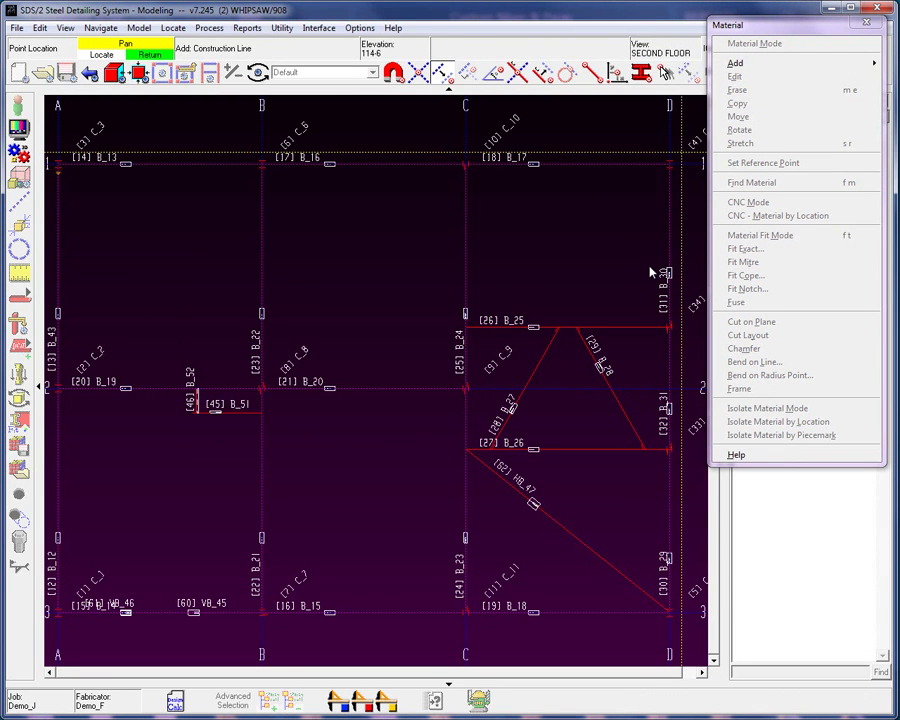
Step: Add a construction line along beam B_25 at a member line offset of 0
{"action": "left_click", "coordinate": [543, 72]}
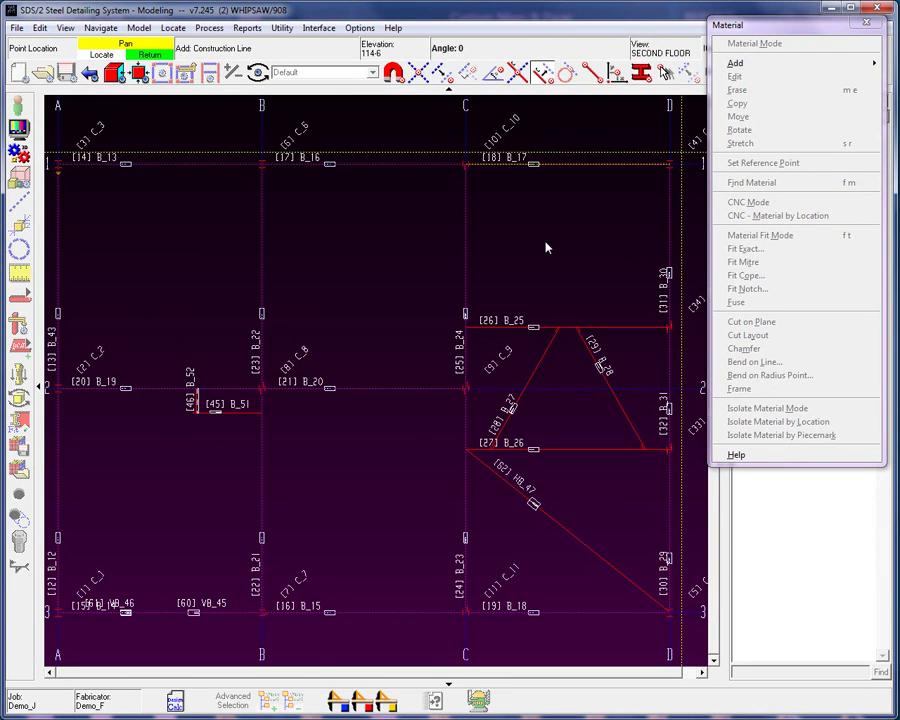
{"action": "left_click", "coordinate": [568, 332]}
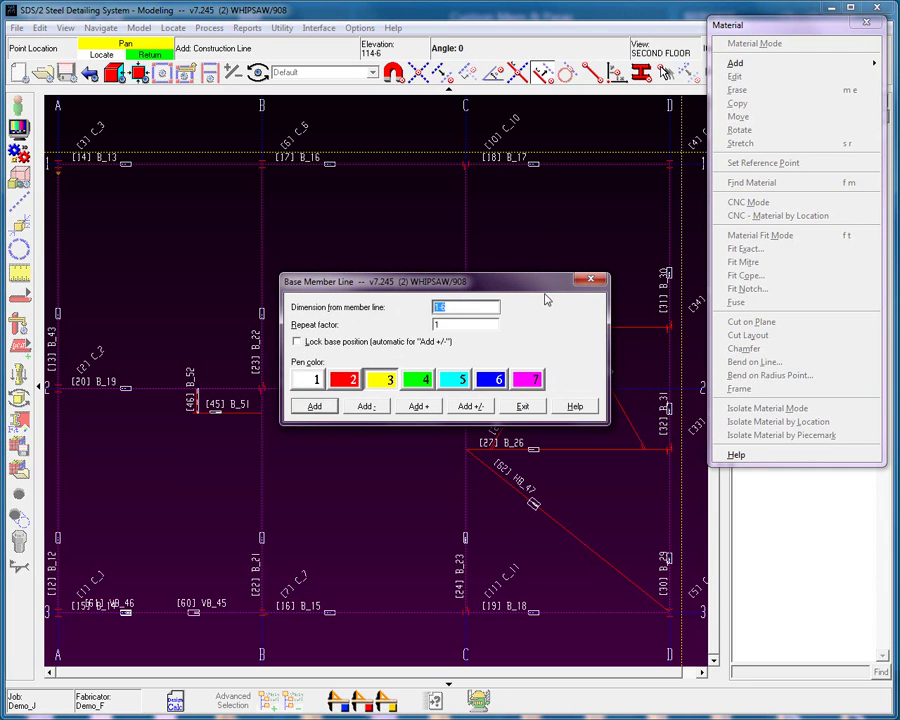
{"action": "type", "text": "0"}
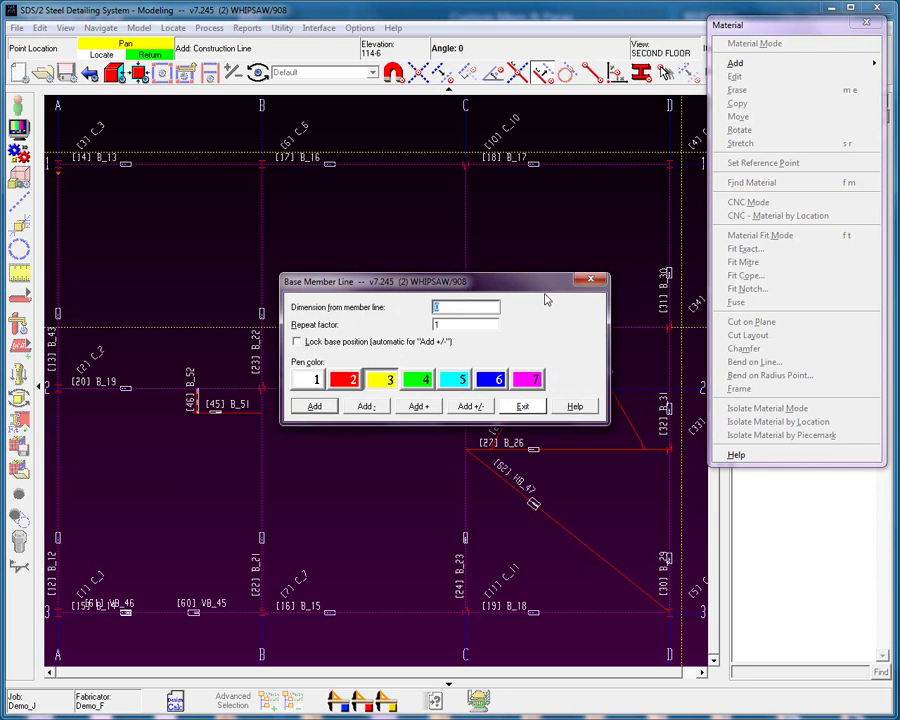
{"action": "key", "text": "Return"}
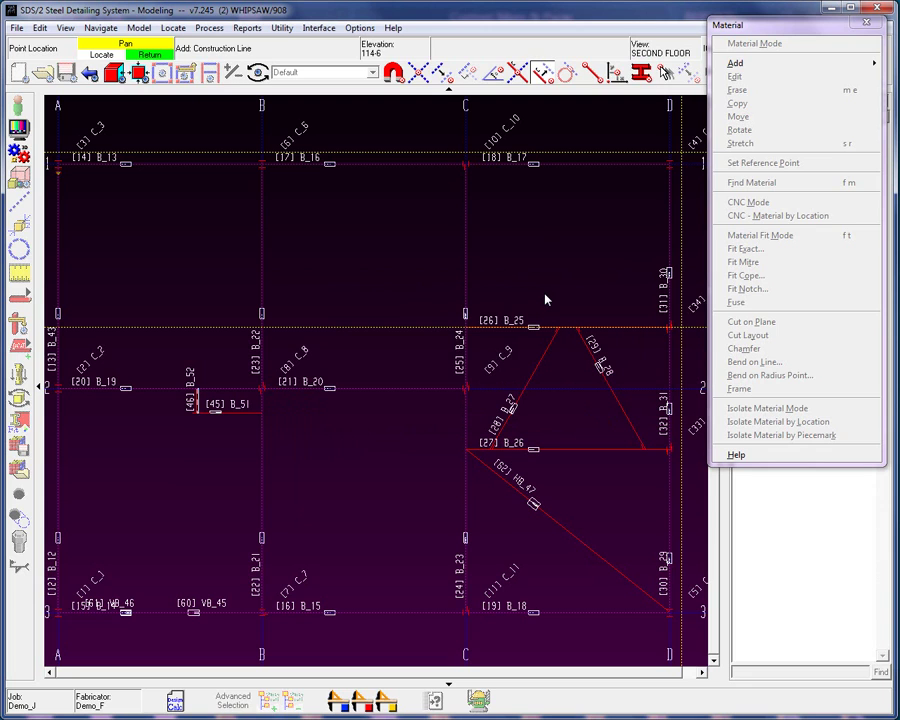
{"action": "right_click", "coordinate": [545, 299]}
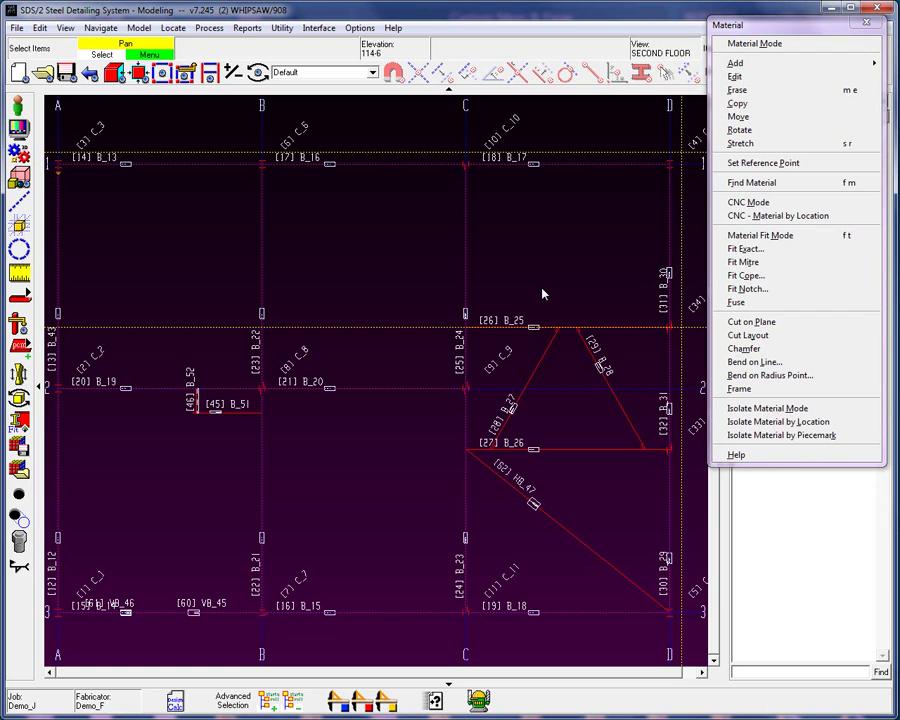
Step: Place a bent plate on beam B_17 along the construction line outside grid 1, from grid C to the construction line beyond grid D
{"action": "left_click", "coordinate": [793, 66]}
{"action": "left_click_drag", "start_coordinate": [790, 70], "coordinate": [765, 397]}
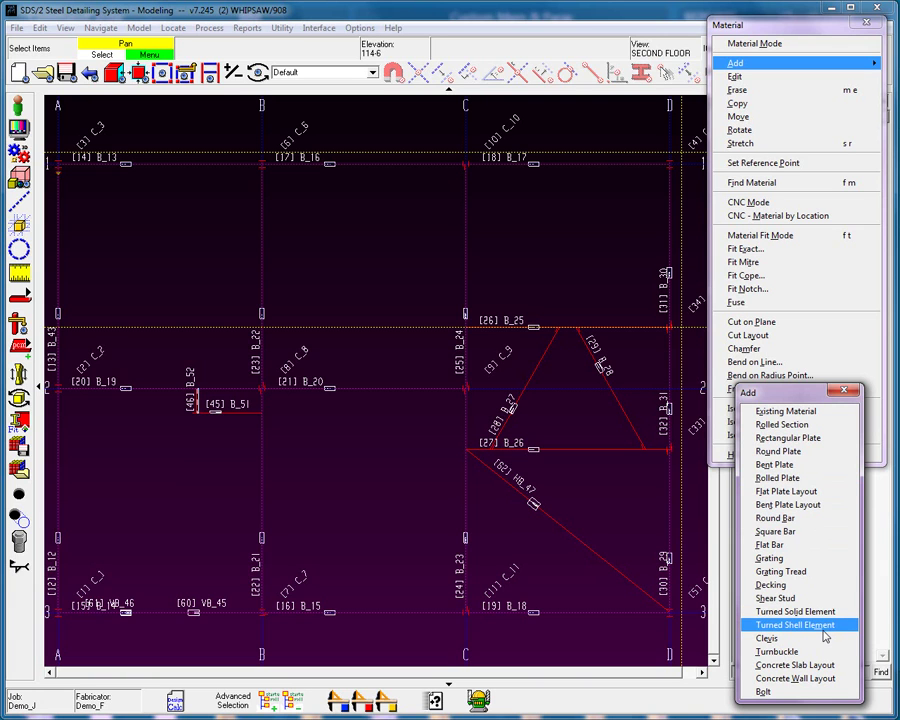
{"action": "left_click", "coordinate": [790, 466]}
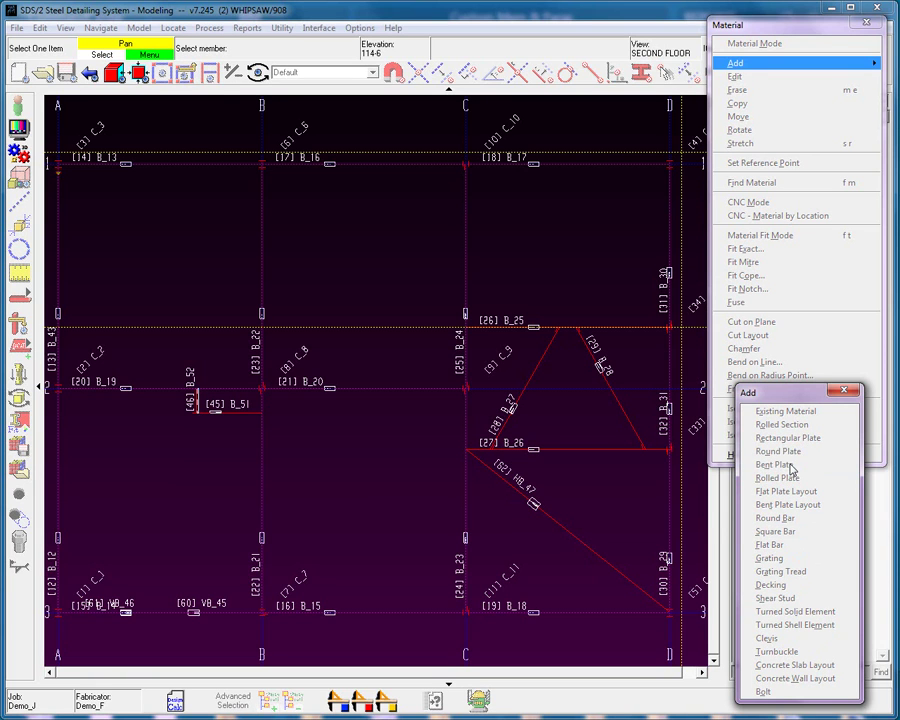
{"action": "left_click", "coordinate": [548, 168]}
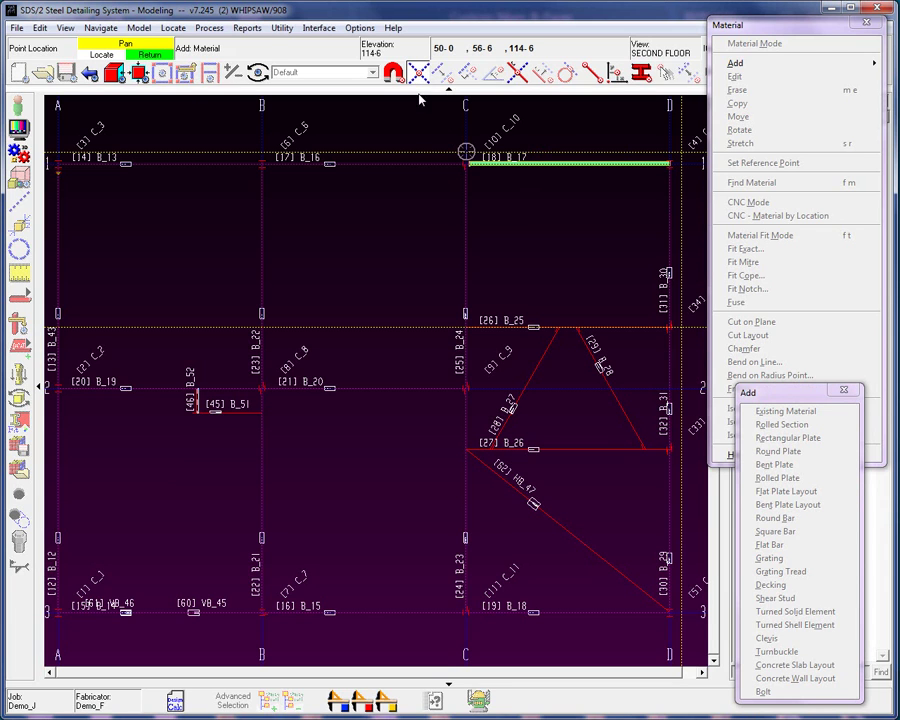
{"action": "left_click", "coordinate": [465, 151]}
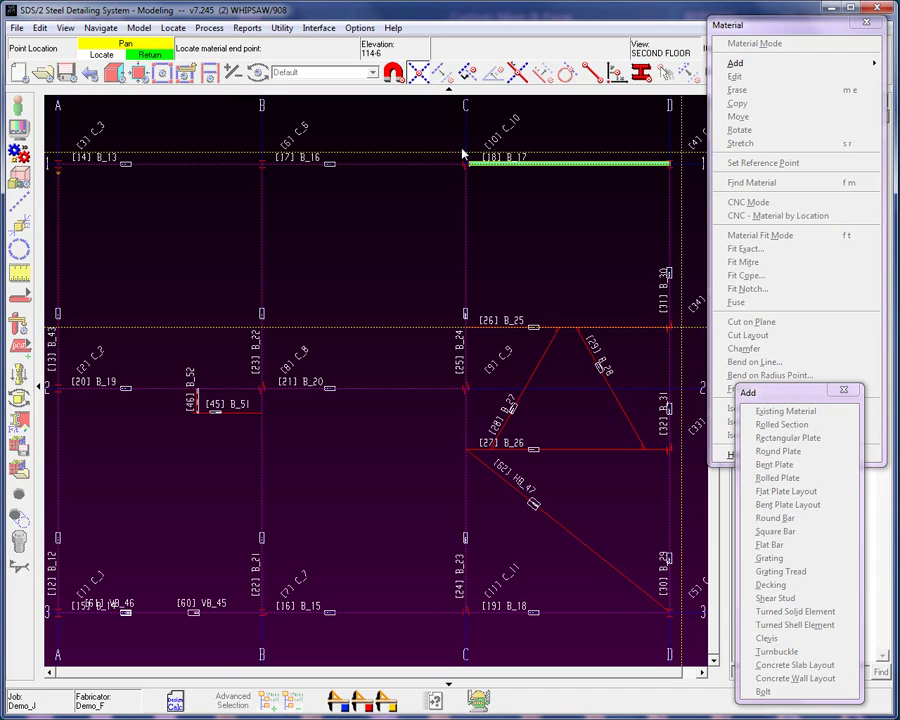
{"action": "left_click", "coordinate": [686, 153]}
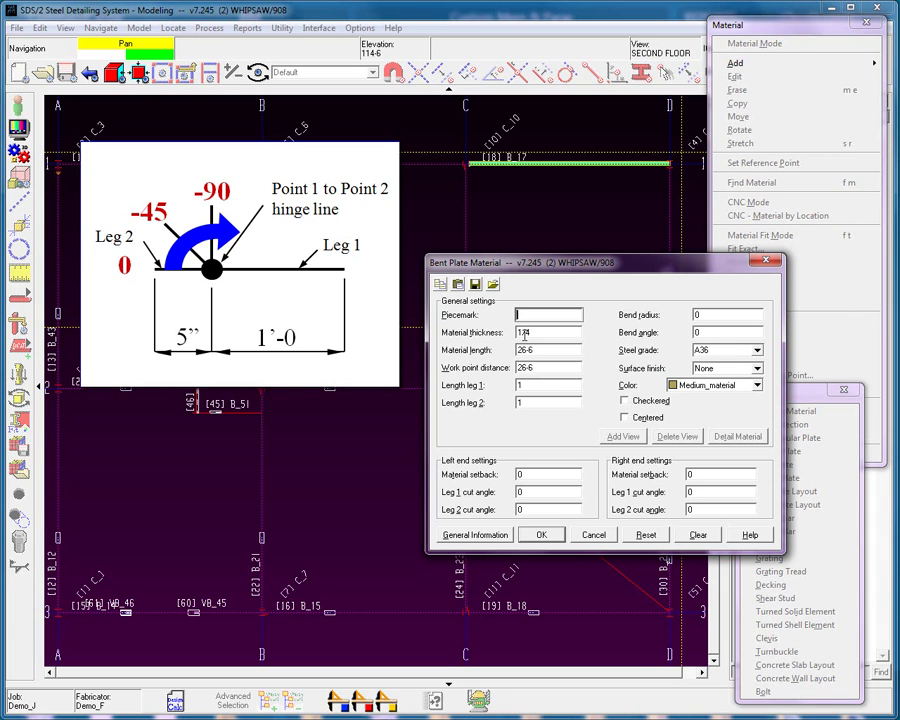
Step: Set the bent plate's leg 1 length to 1-5 and leg 2 length to 6
{"action": "left_click", "coordinate": [475, 387]}
{"action": "type", "text": "1-5"}
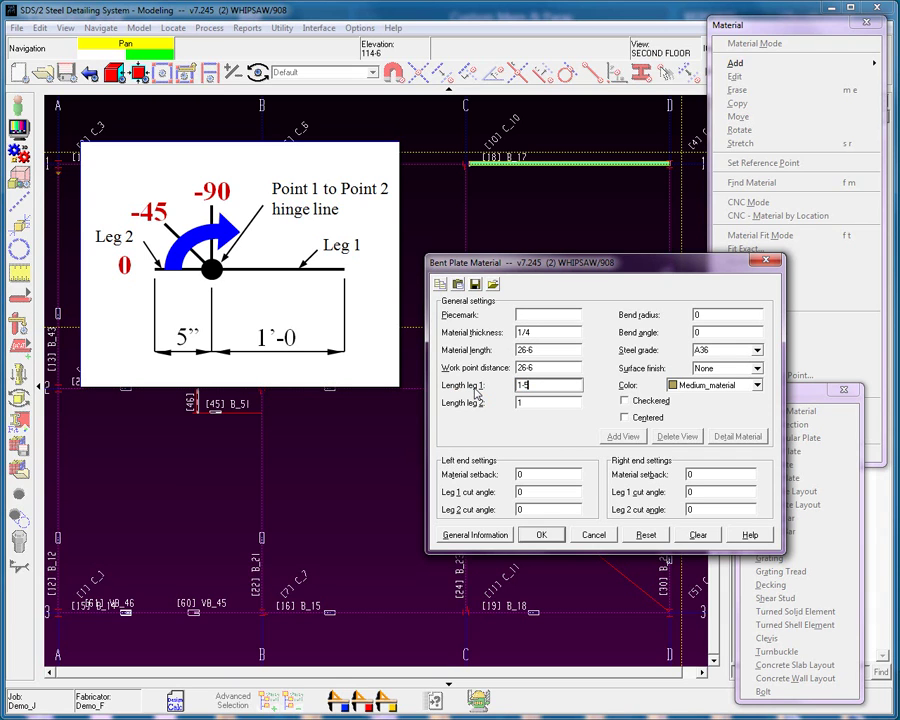
{"action": "key", "text": "Tab"}
{"action": "type", "text": "6"}
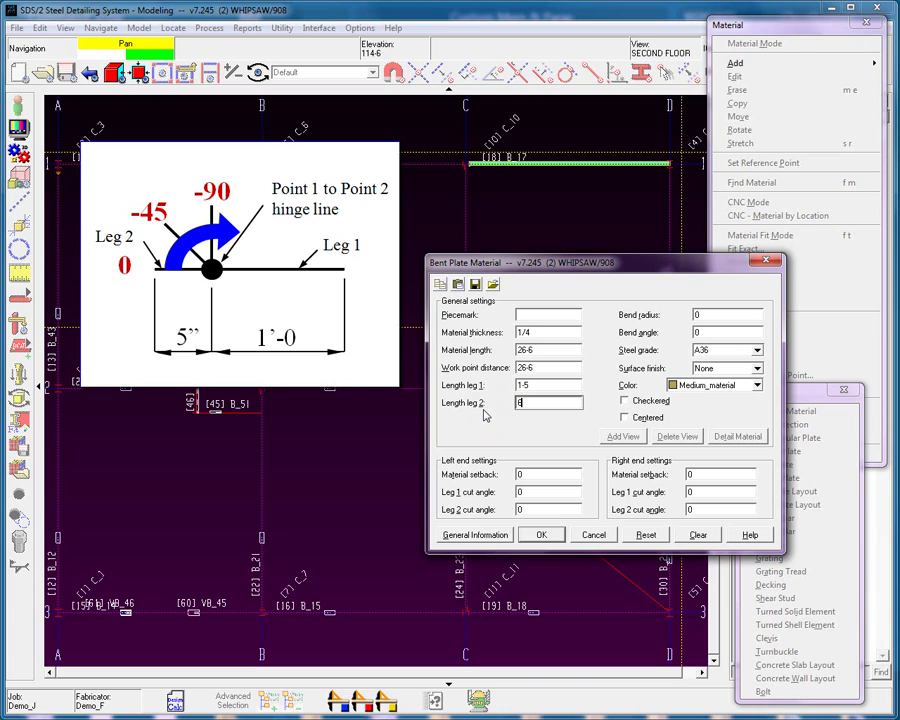
Step: Give the bent plate a bend radius of 1/2 and a bend angle of -90
{"action": "double_click", "coordinate": [700, 315]}
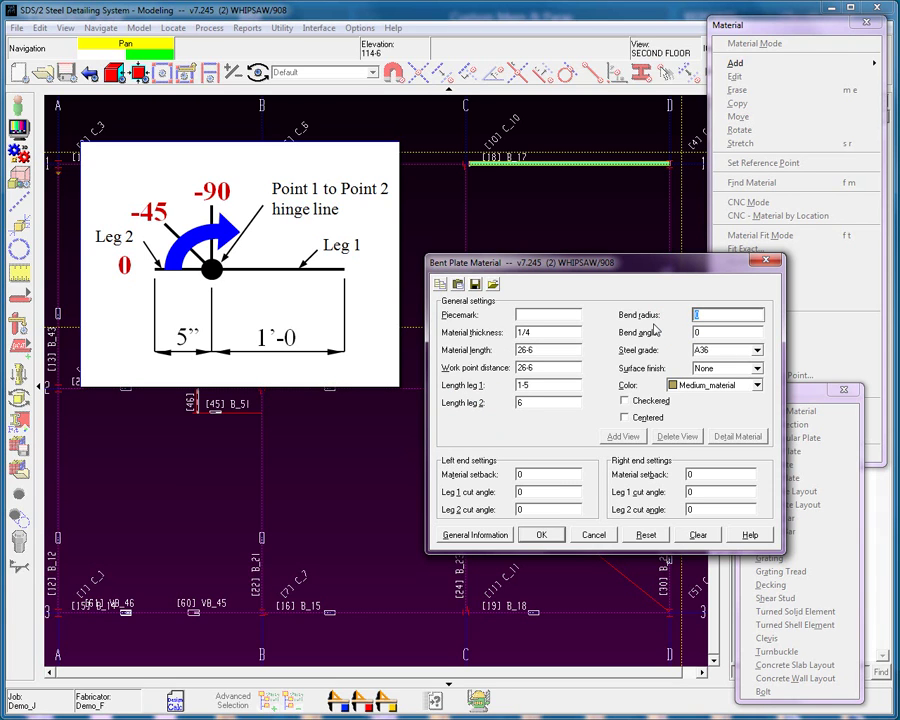
{"action": "type", "text": "1/2"}
{"action": "key", "text": "Tab"}
{"action": "type", "text": "-9"}
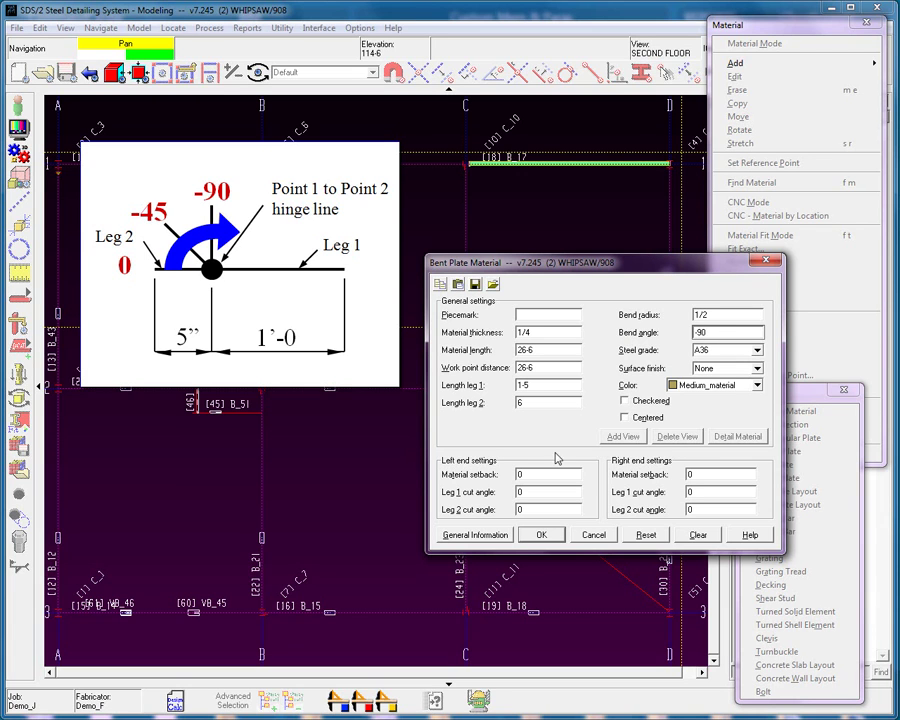
Step: Set the left end material setback to 1/4 and accept the bent plate settings
{"action": "left_click", "coordinate": [495, 476]}
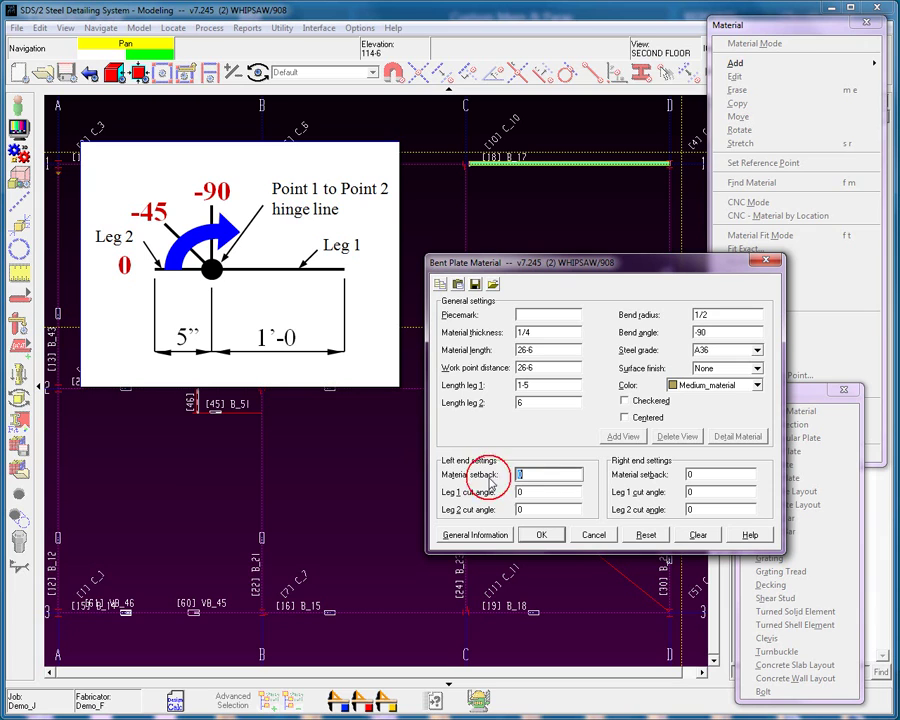
{"action": "type", "text": "1/4"}
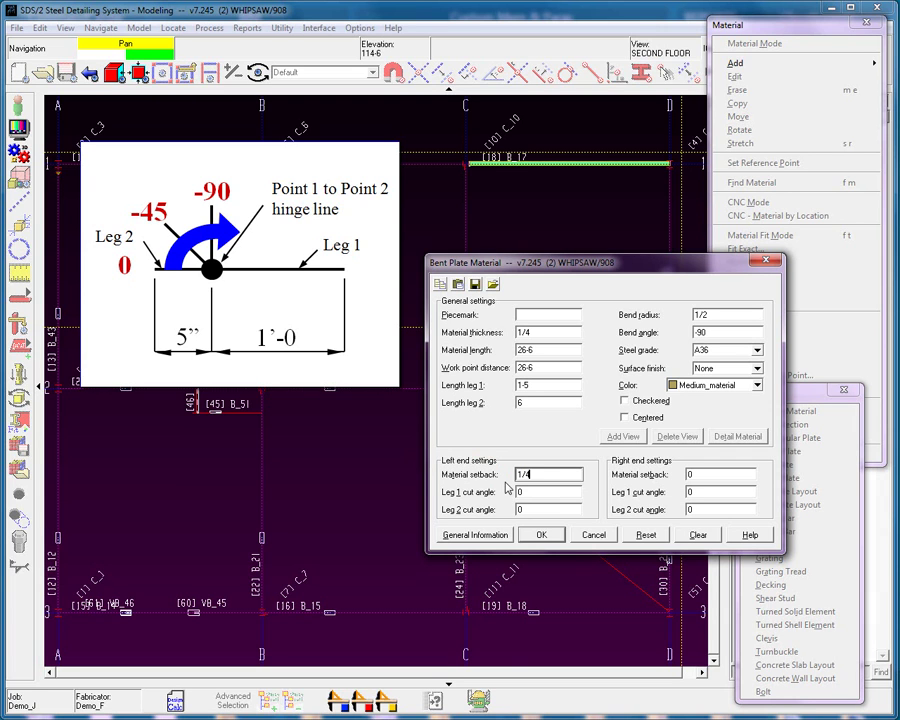
{"action": "left_click", "coordinate": [543, 533]}
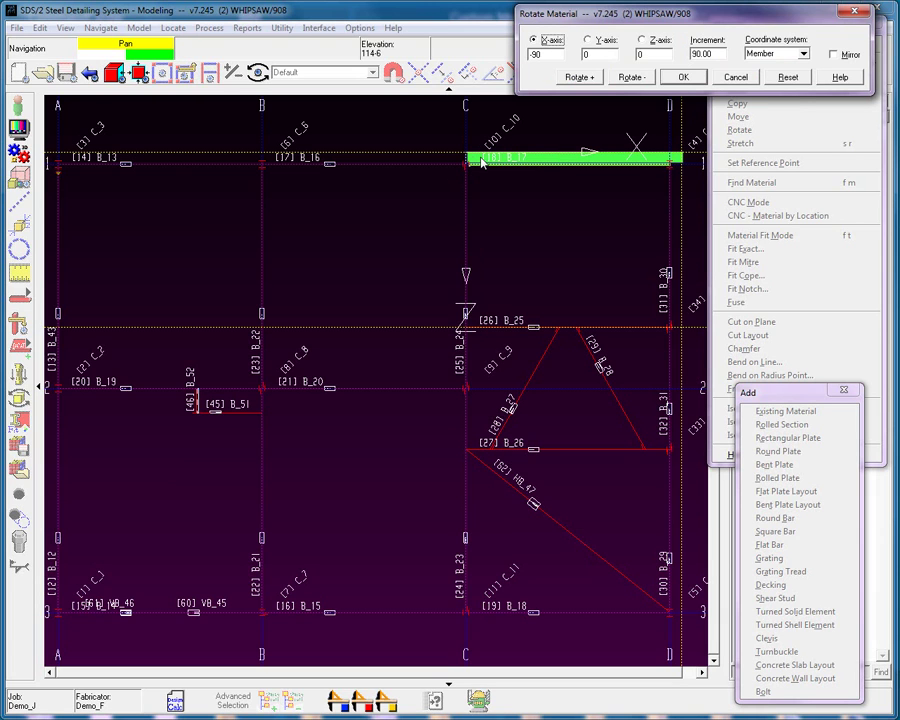
Step: Compare the bent plate's rotation axes in the Global and Material coordinate systems, returning to the Member system
{"action": "left_click", "coordinate": [803, 56]}
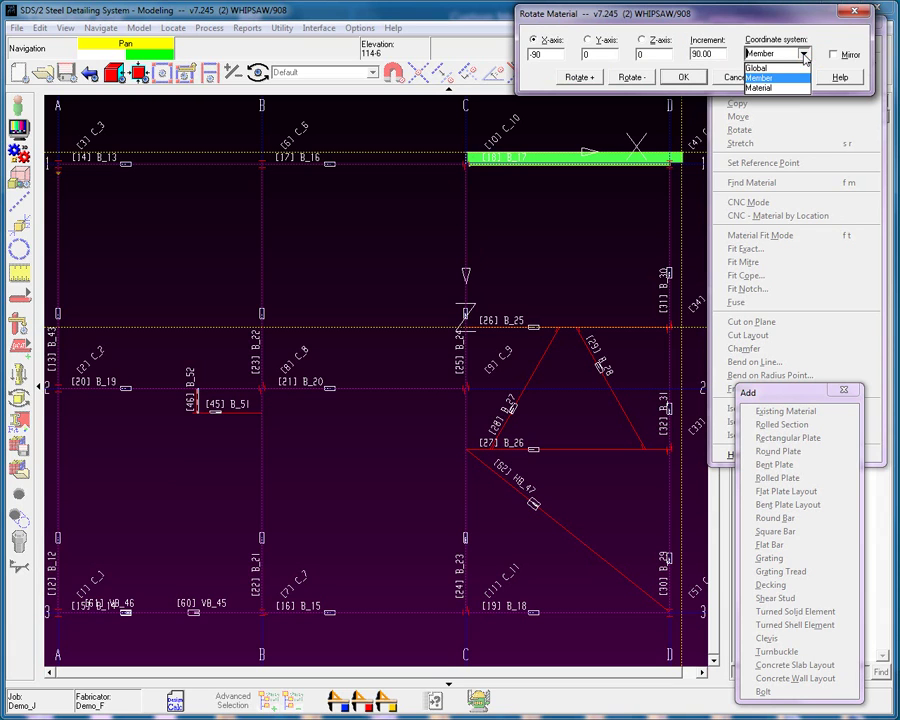
{"action": "left_click", "coordinate": [766, 69]}
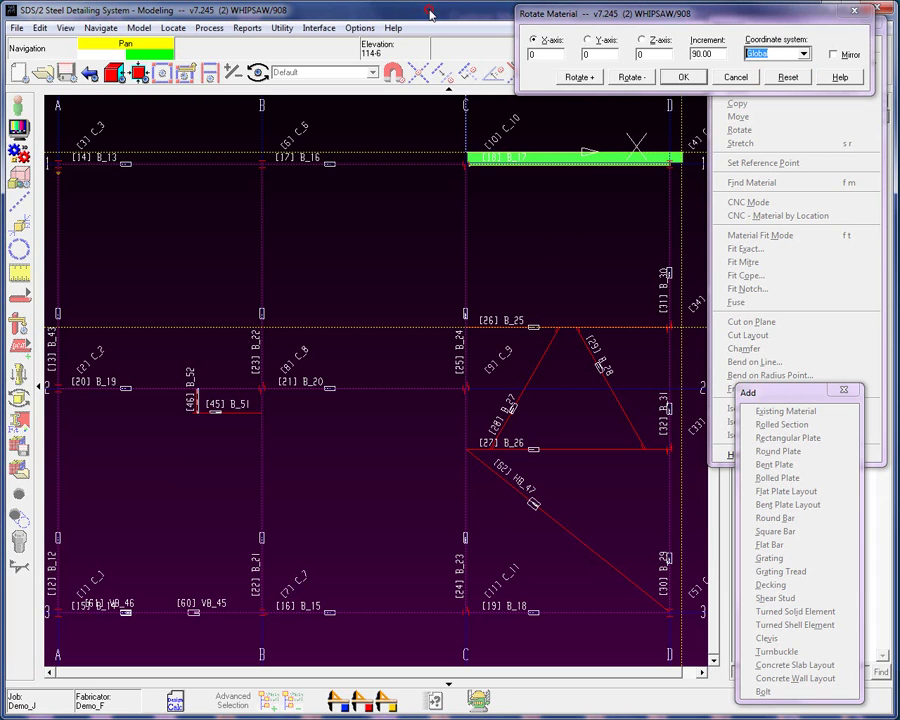
{"action": "middle_click_drag", "start_coordinate": [538, 211], "coordinate": [518, 388]}
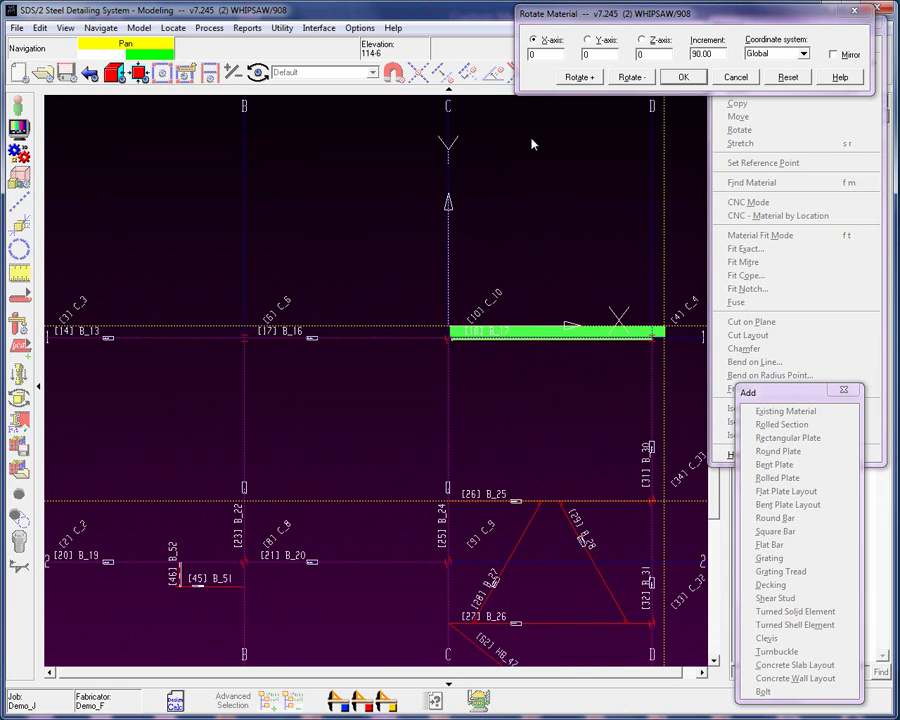
{"action": "left_click", "coordinate": [804, 54]}
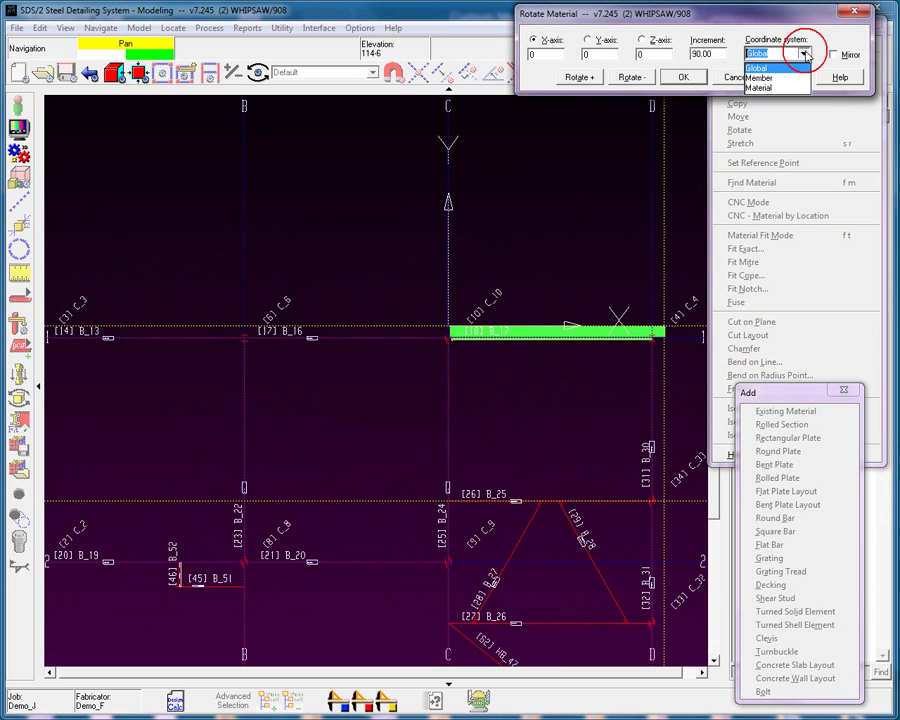
{"action": "left_click", "coordinate": [765, 89]}
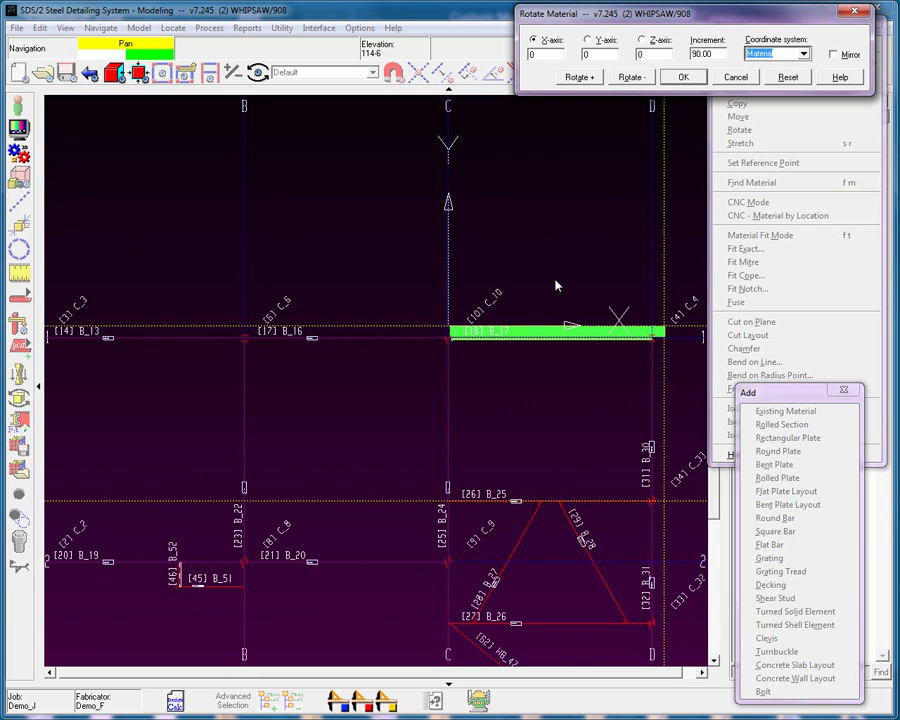
{"action": "left_click", "coordinate": [804, 54]}
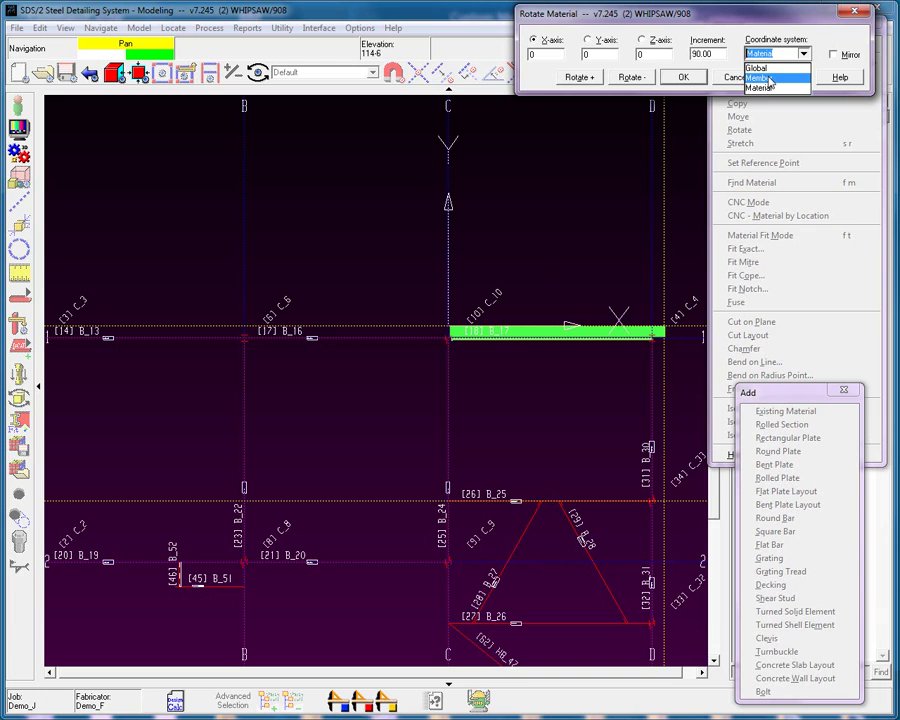
{"action": "left_click", "coordinate": [768, 78]}
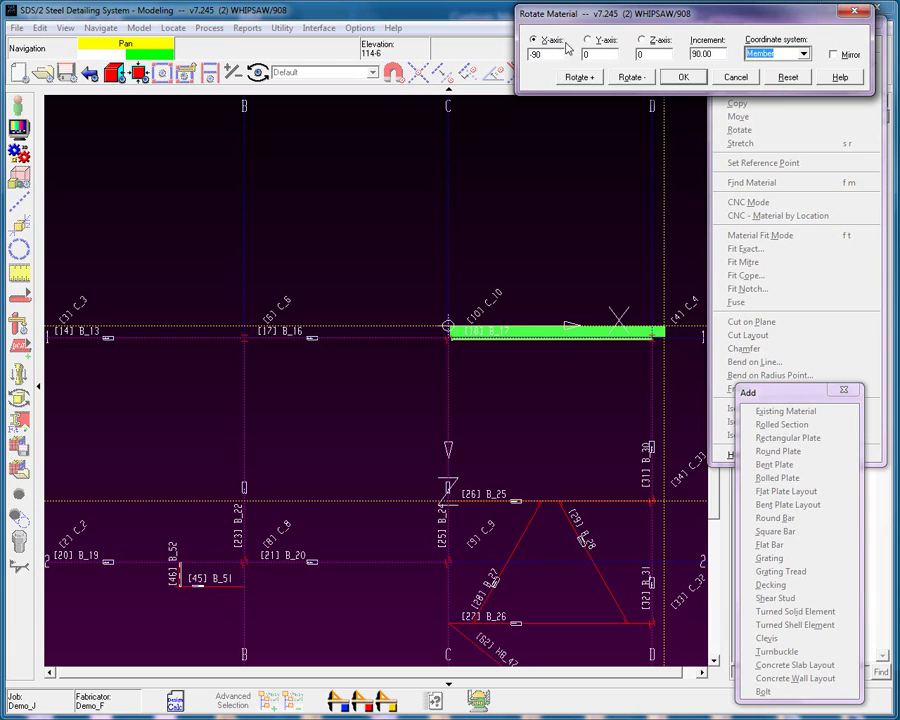
Step: Try rotating the bent plate about the member X-axis in 90-degree increments
{"action": "left_click", "coordinate": [589, 40]}
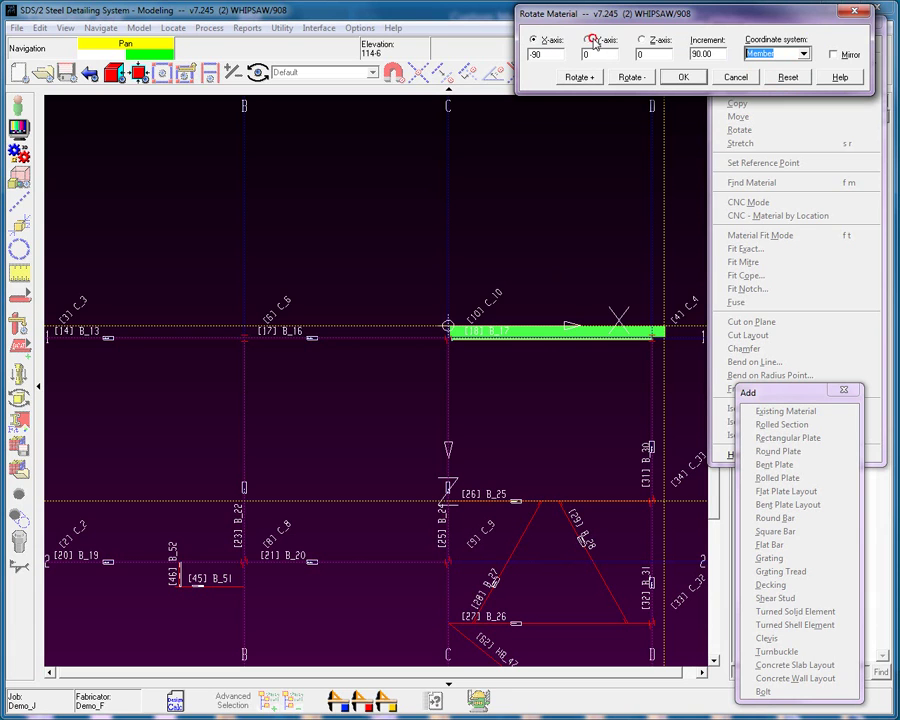
{"action": "left_click", "coordinate": [645, 41]}
{"action": "left_click", "coordinate": [534, 41]}
{"action": "left_click", "coordinate": [534, 41]}
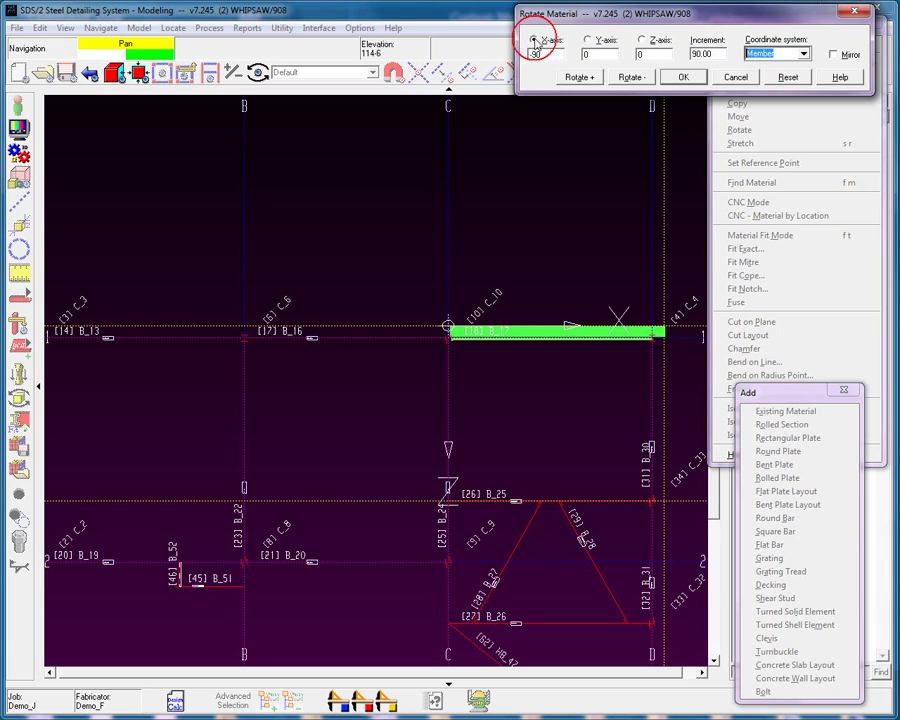
{"action": "left_click", "coordinate": [580, 78]}
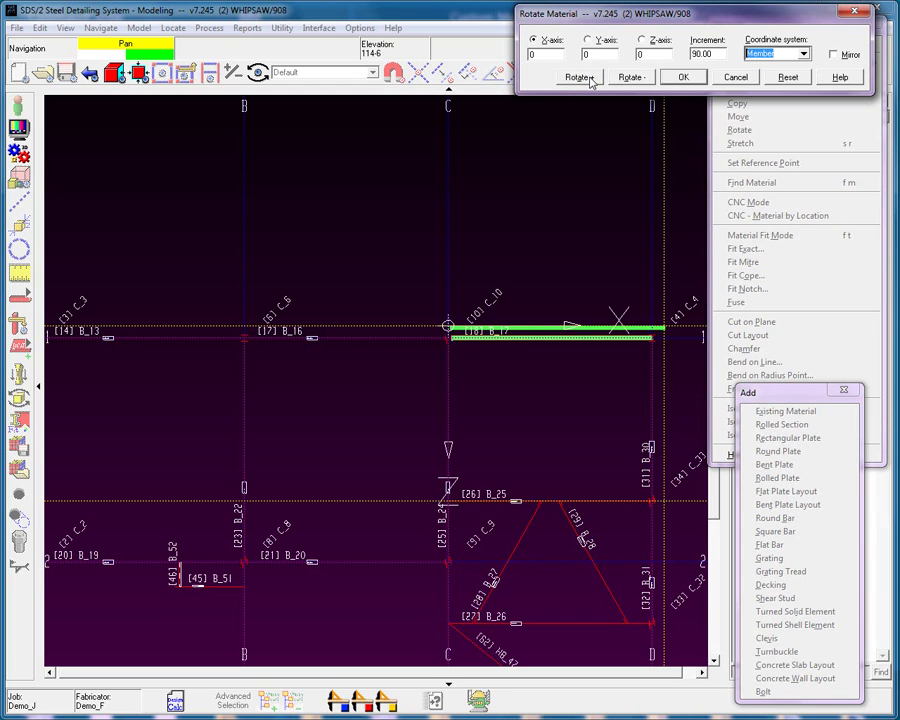
{"action": "left_click", "coordinate": [580, 78]}
{"action": "left_click", "coordinate": [580, 78]}
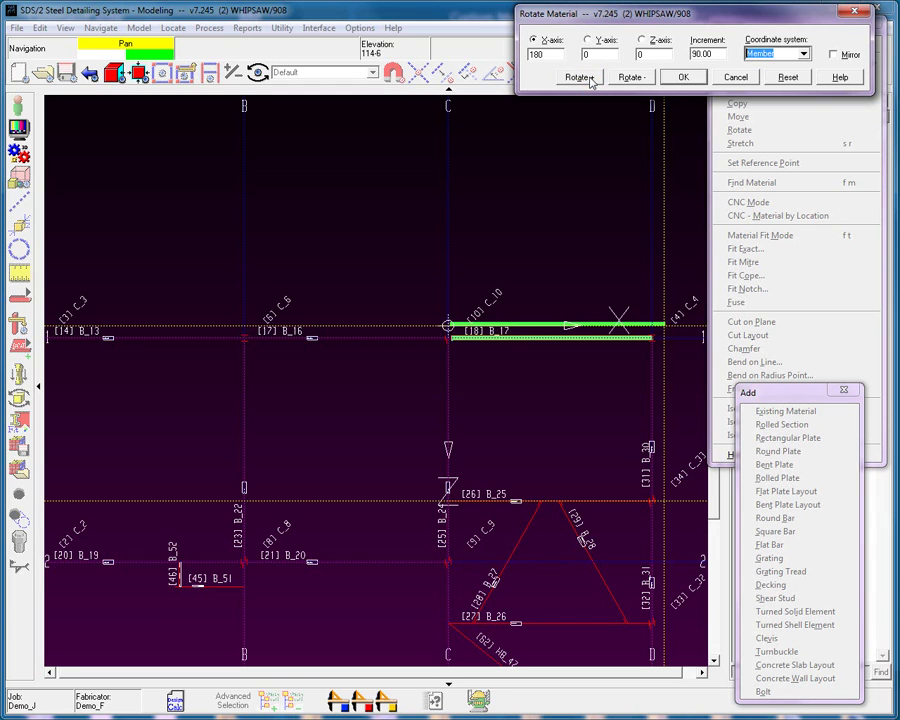
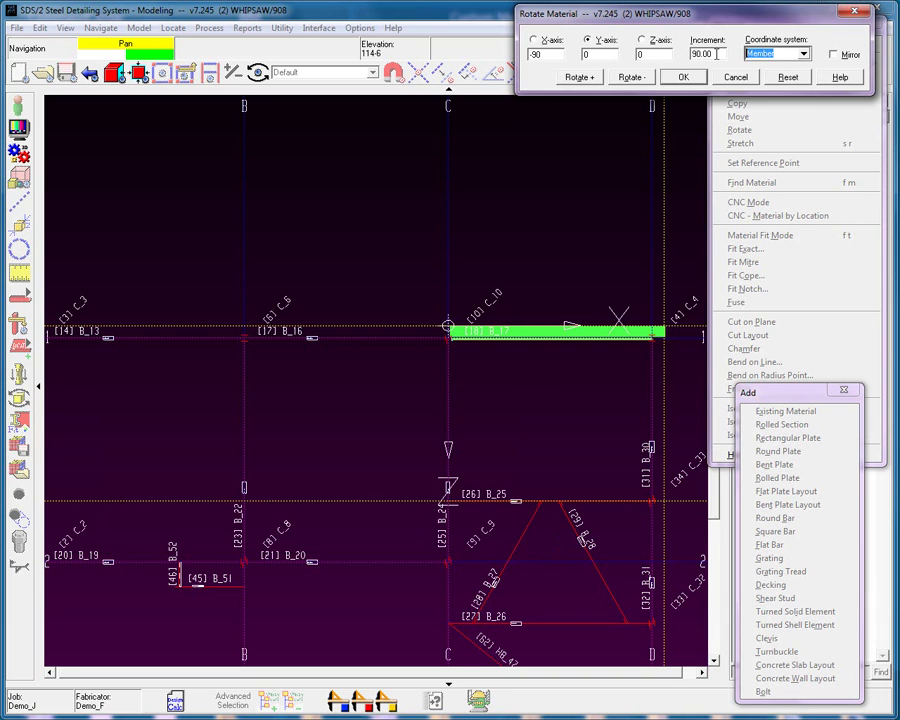
Step: Set the rotation increment to 45 and turn the bent plate a full circle about the Y-axis
{"action": "double_click", "coordinate": [700, 54]}
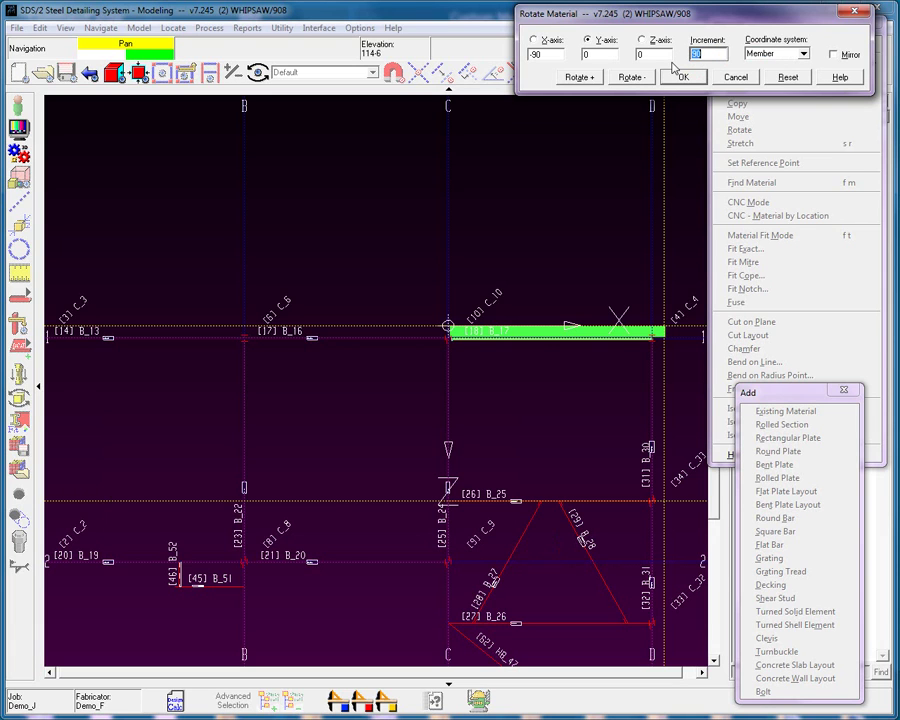
{"action": "type", "text": "45"}
{"action": "left_click", "coordinate": [589, 79]}
{"action": "left_click", "coordinate": [589, 79]}
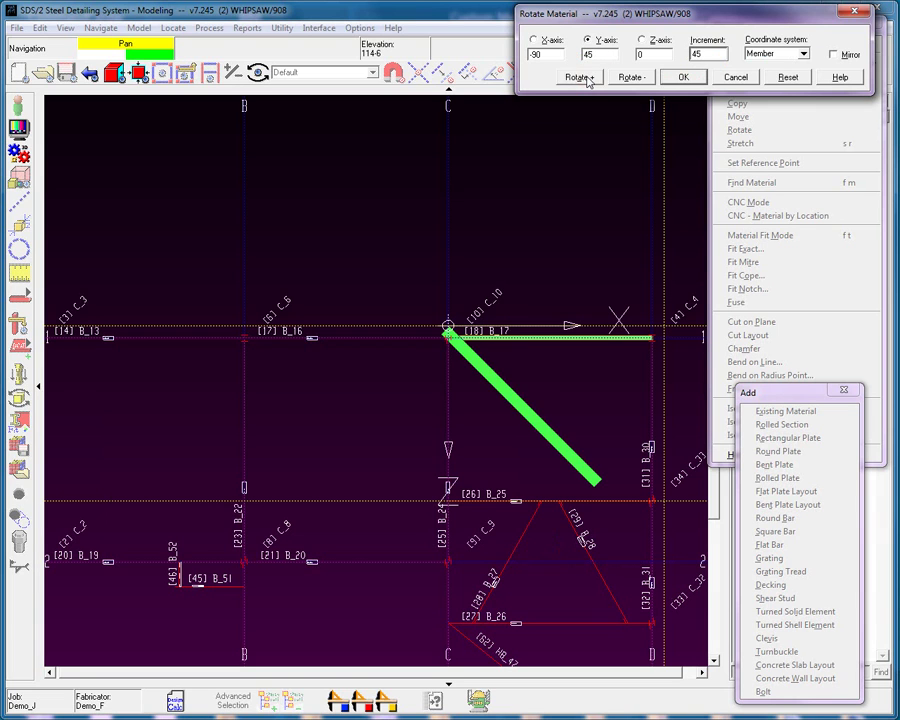
{"action": "left_click", "coordinate": [589, 79]}
{"action": "left_click", "coordinate": [589, 79]}
{"action": "left_click", "coordinate": [589, 79]}
{"action": "left_click", "coordinate": [589, 79]}
{"action": "left_click", "coordinate": [589, 79]}
{"action": "left_click", "coordinate": [589, 79]}
{"action": "left_click", "coordinate": [589, 79]}
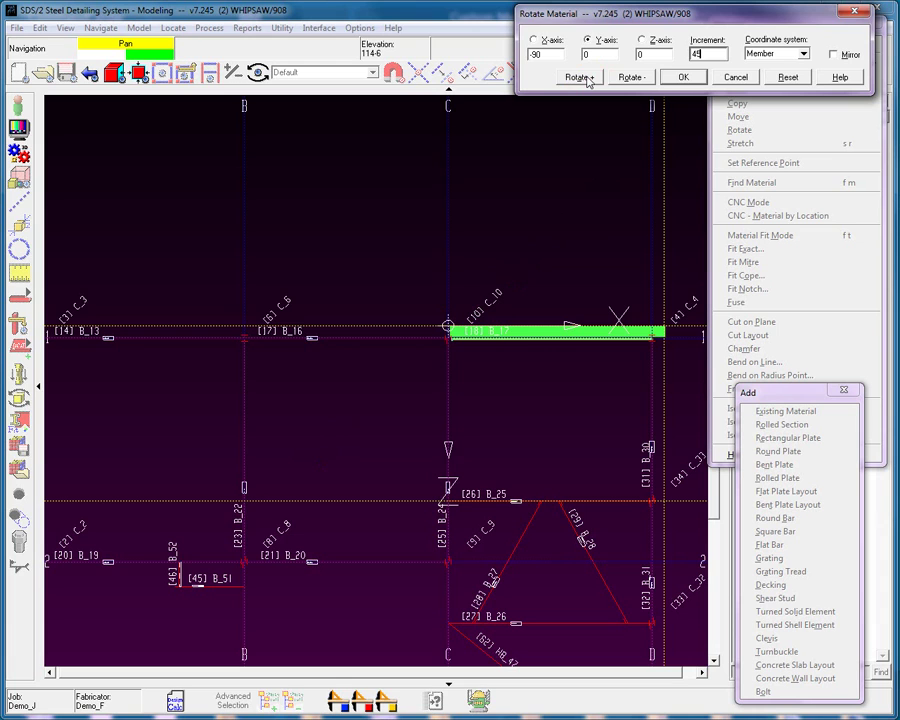
Step: Try a Y-axis rotation of 60 on the bent plate and reset the rotation
{"action": "left_click", "coordinate": [589, 53]}
{"action": "double_click", "coordinate": [593, 53]}
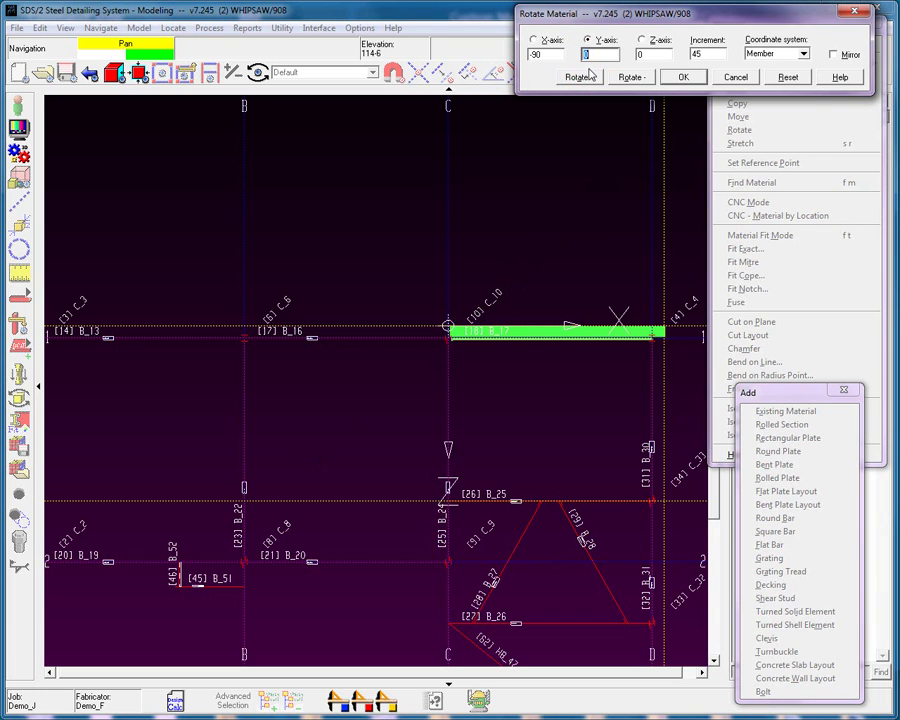
{"action": "type", "text": "60"}
{"action": "left_click", "coordinate": [590, 77]}
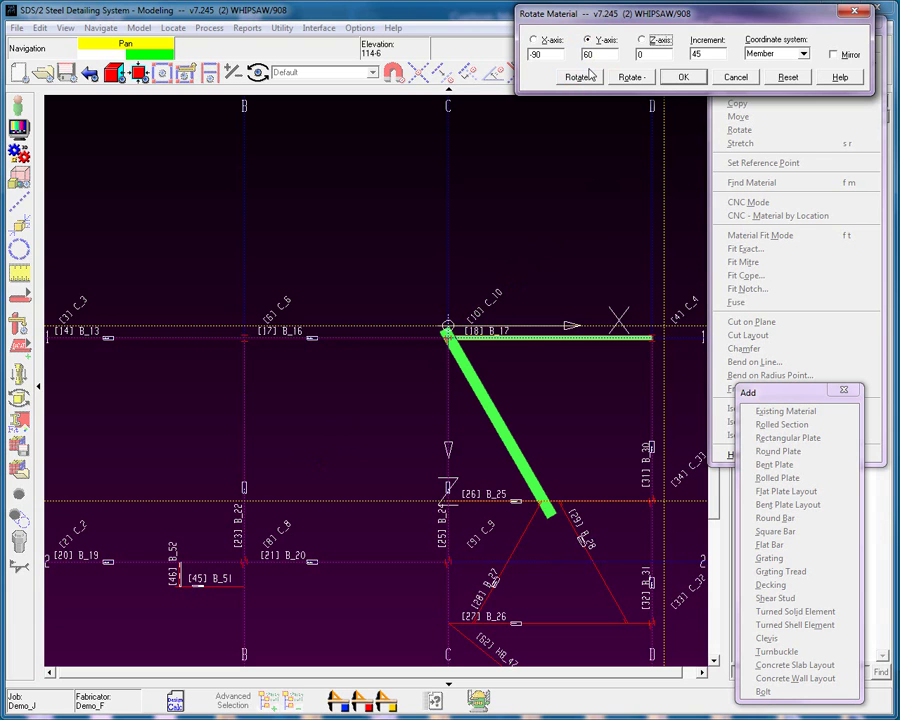
{"action": "left_click", "coordinate": [790, 78]}
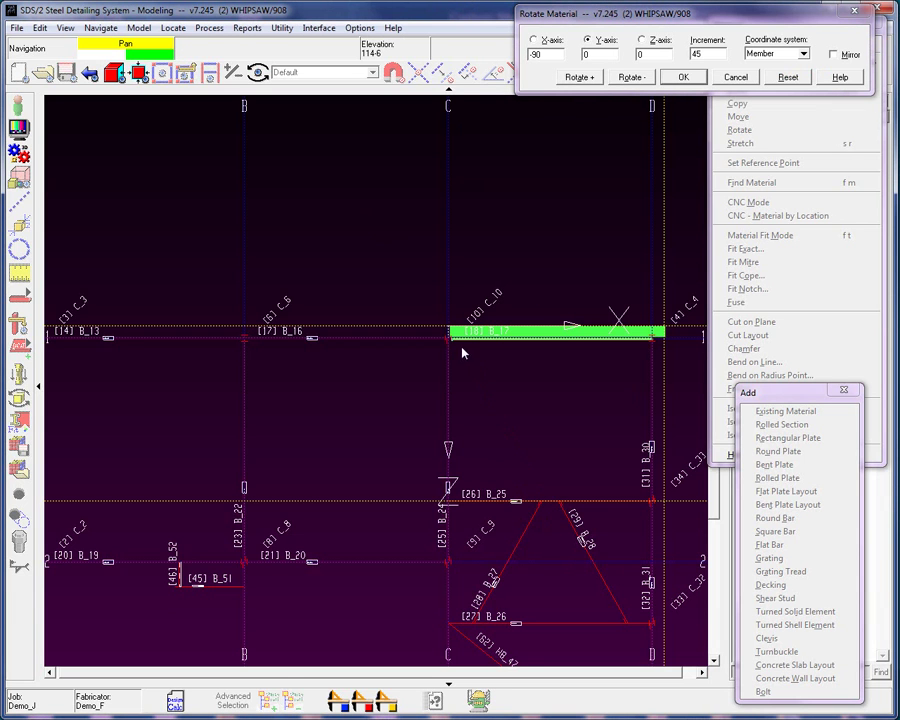
Step: Try a positive 45-degree Y-axis rotation of the bent plate in an isometric view and rotate it back
{"action": "scroll", "coordinate": [450, 338], "scroll_direction": "up", "scroll_amount": 3}
{"action": "middle_click_drag", "start_coordinate": [450, 338], "coordinate": [572, 190]}
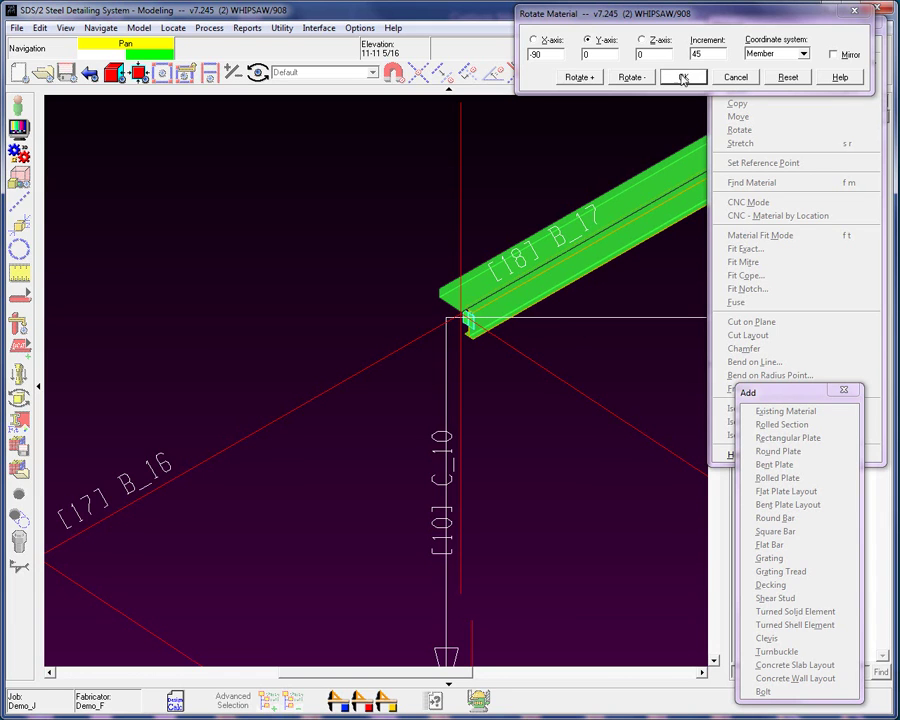
{"action": "left_click", "coordinate": [578, 78]}
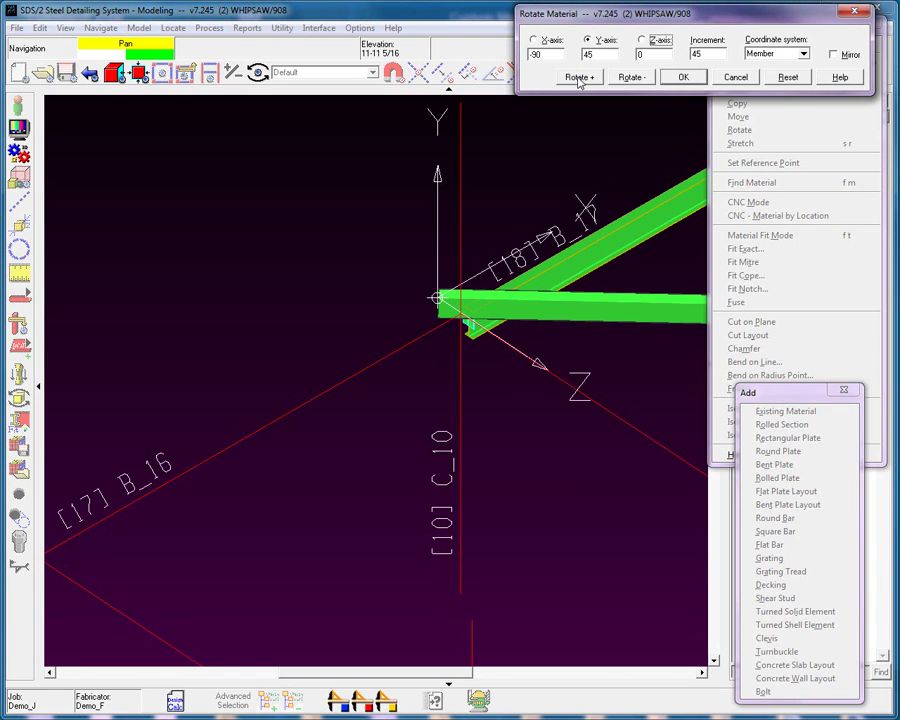
{"action": "left_click", "coordinate": [640, 78]}
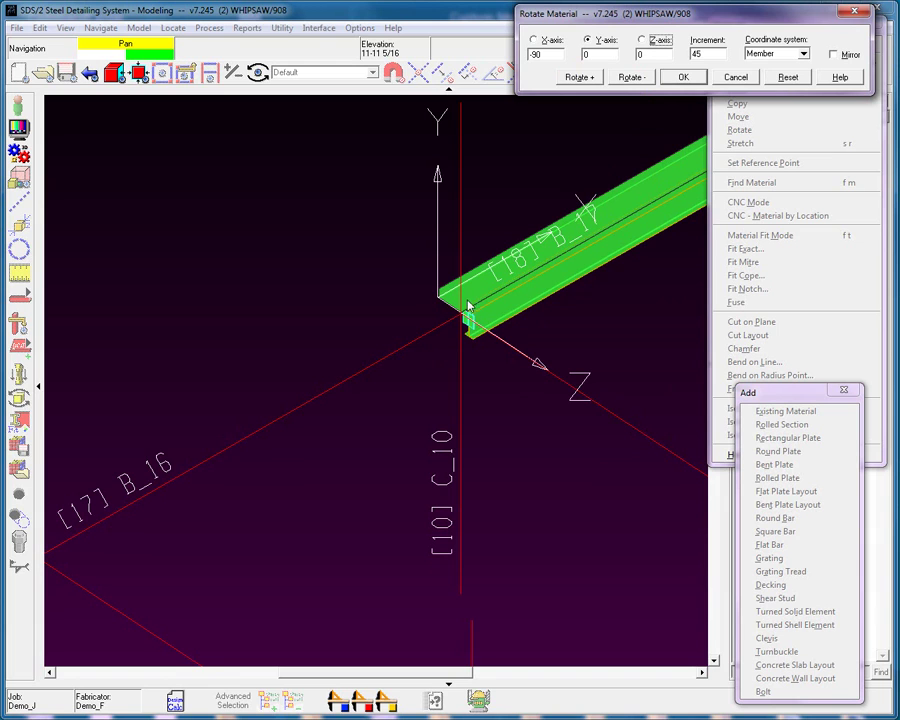
Step: Accept the plate's rotation and place its dimension reference point where the construction line crosses gridline C, finishing the plate on B_17
{"action": "left_click", "coordinate": [684, 78]}
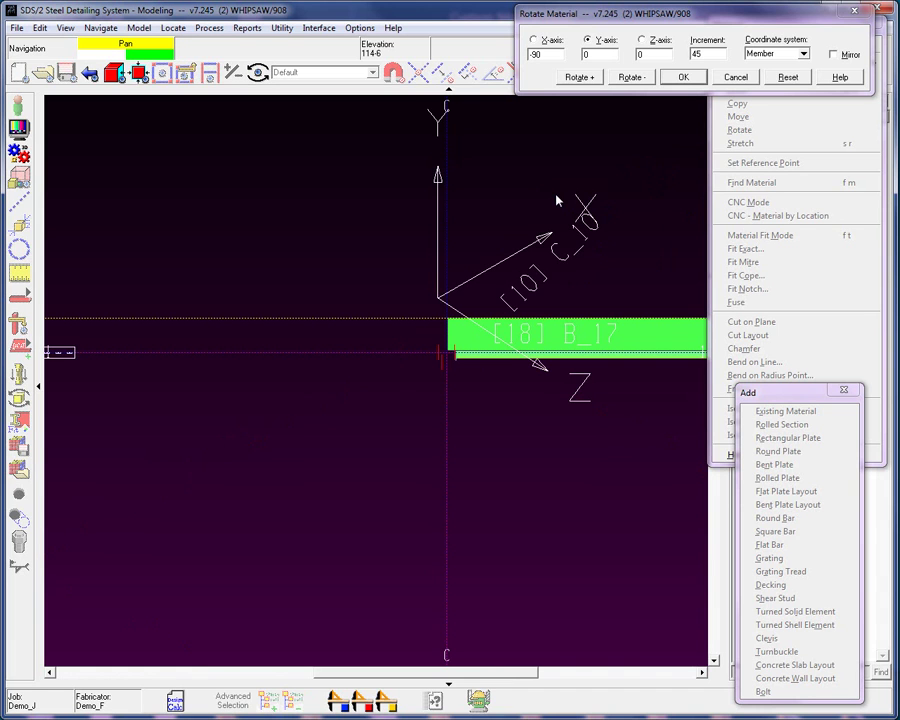
{"action": "left_click", "coordinate": [683, 77]}
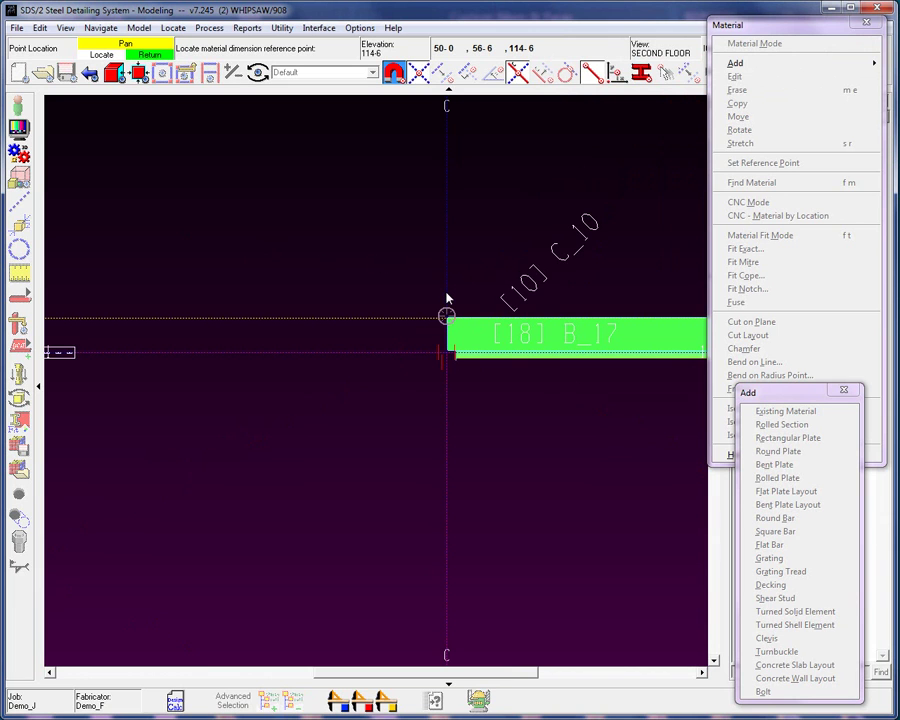
{"action": "scroll", "coordinate": [447, 320], "scroll_direction": "up", "scroll_amount": 5}
{"action": "scroll", "coordinate": [447, 327], "scroll_direction": "up", "scroll_amount": 3}
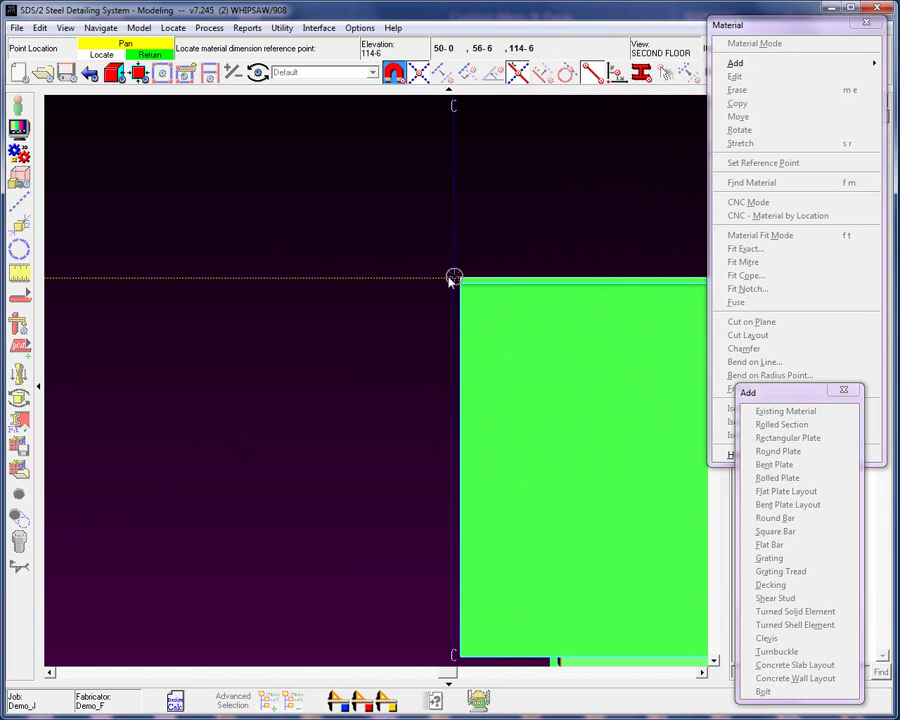
{"action": "scroll", "coordinate": [449, 281], "scroll_direction": "down", "scroll_amount": 3}
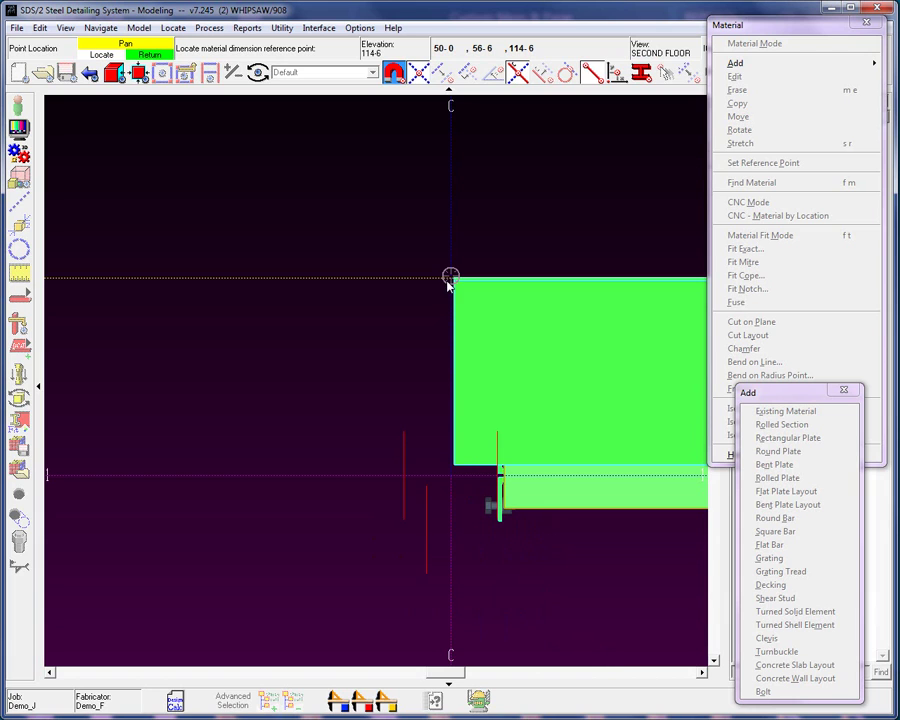
{"action": "left_click", "coordinate": [447, 283]}
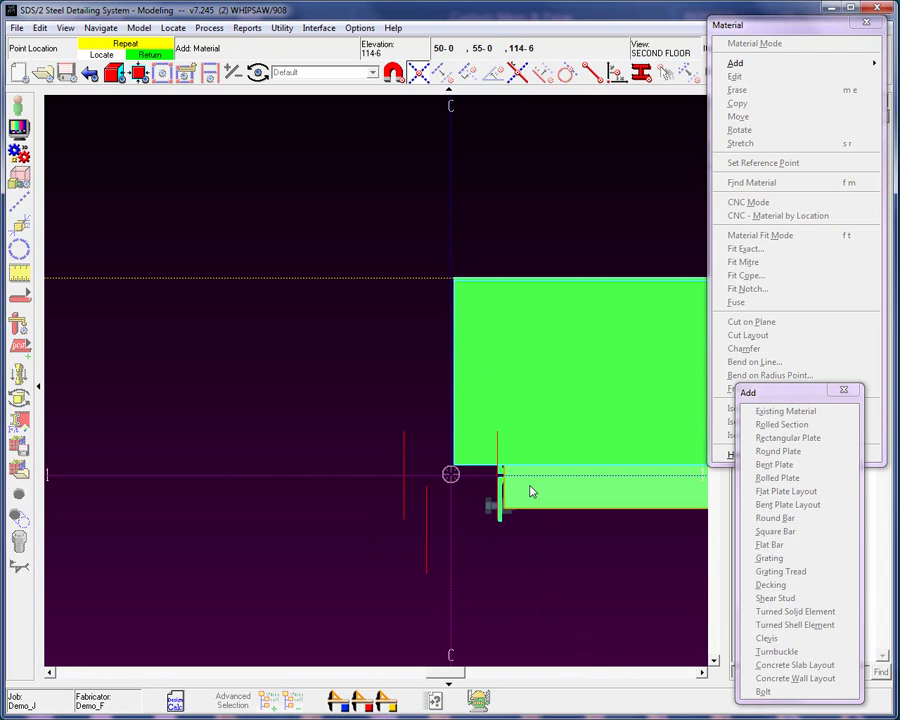
{"action": "right_click", "coordinate": [286, 428]}
Step: Examine the finished bent plate along beam B_17 from several distances and angles
{"action": "scroll", "coordinate": [268, 428], "scroll_direction": "down", "scroll_amount": 3}
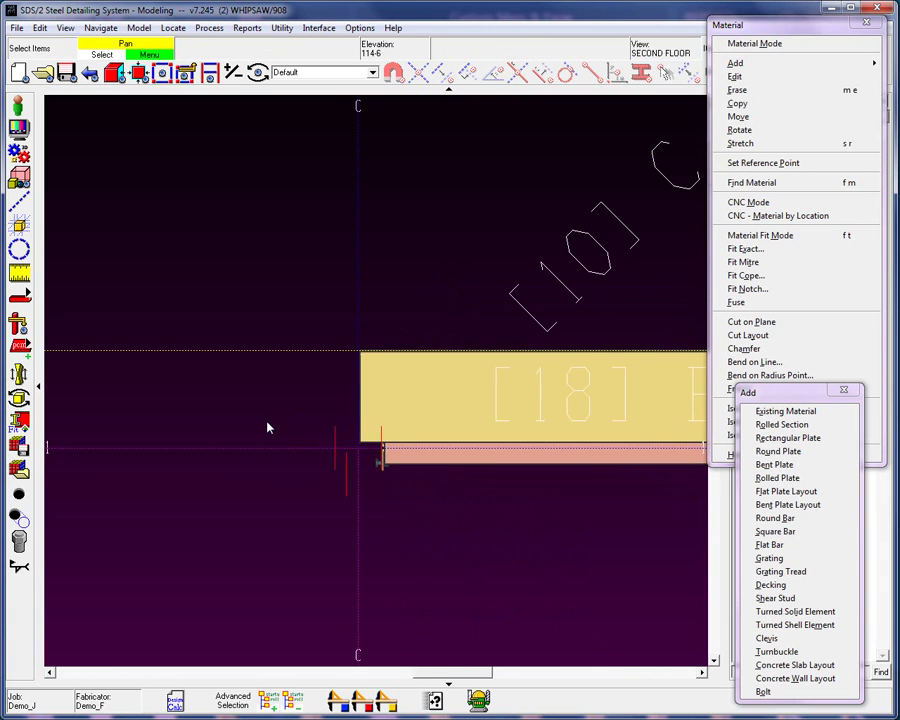
{"action": "scroll", "coordinate": [268, 428], "scroll_direction": "down", "scroll_amount": 4}
{"action": "scroll", "coordinate": [503, 446], "scroll_direction": "down", "scroll_amount": 2}
{"action": "middle_click_drag", "start_coordinate": [520, 458], "coordinate": [426, 386]}
{"action": "scroll", "coordinate": [557, 346], "scroll_direction": "up", "scroll_amount": 2}
{"action": "scroll", "coordinate": [555, 345], "scroll_direction": "up", "scroll_amount": 3}
{"action": "scroll", "coordinate": [555, 345], "scroll_direction": "down", "scroll_amount": 2}
{"action": "scroll", "coordinate": [557, 346], "scroll_direction": "down", "scroll_amount": 3}
{"action": "scroll", "coordinate": [556, 346], "scroll_direction": "up", "scroll_amount": 2}
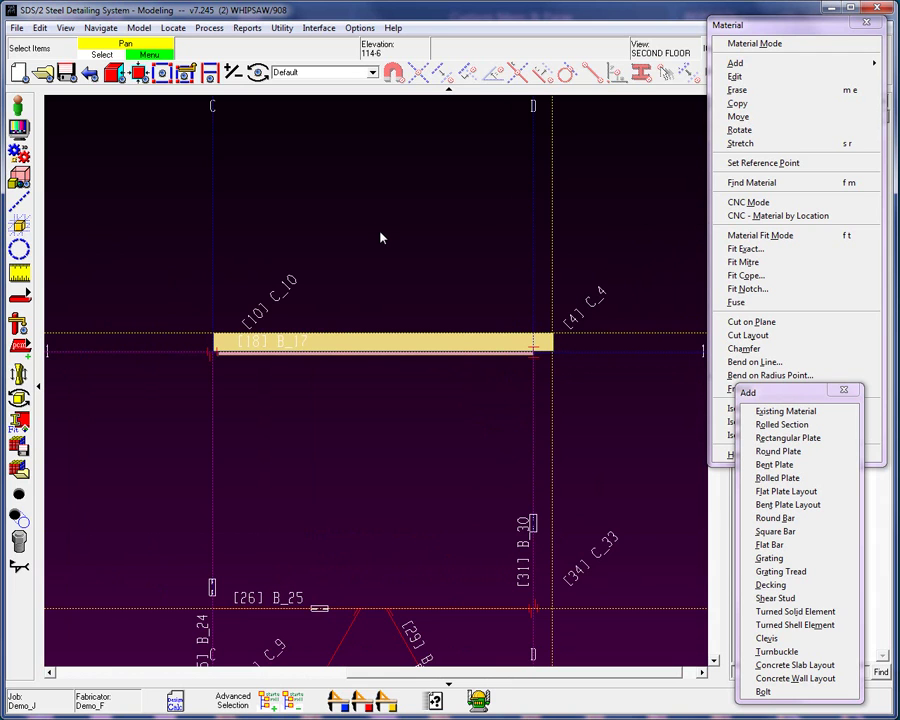
Step: Start a bent plate on beam B_30 with its work points at the outer construction line intersections near C_4 and C_33
{"action": "left_click", "coordinate": [789, 465]}
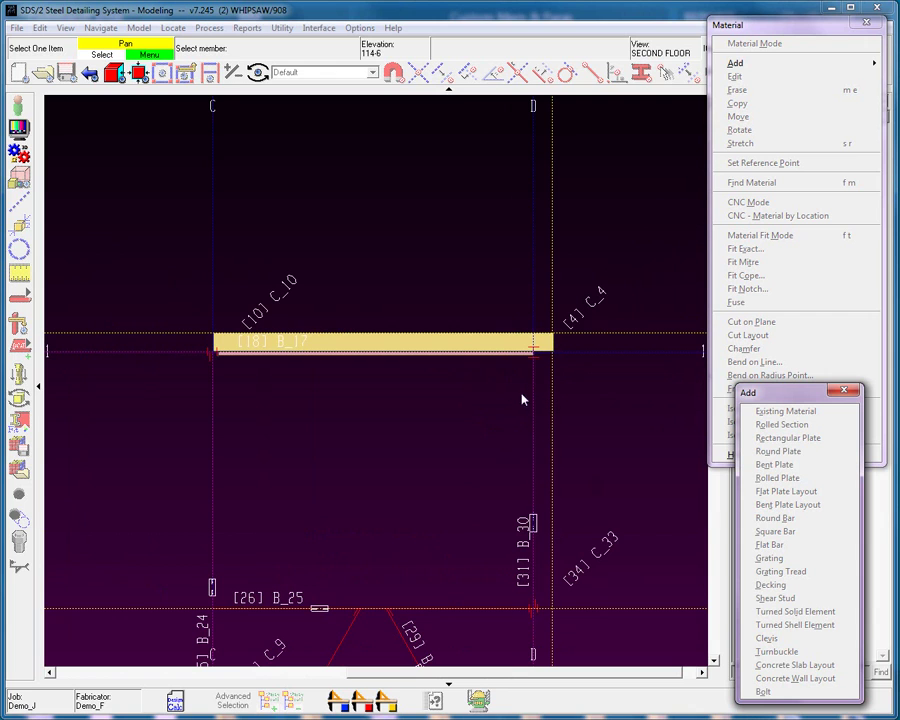
{"action": "left_click", "coordinate": [535, 428]}
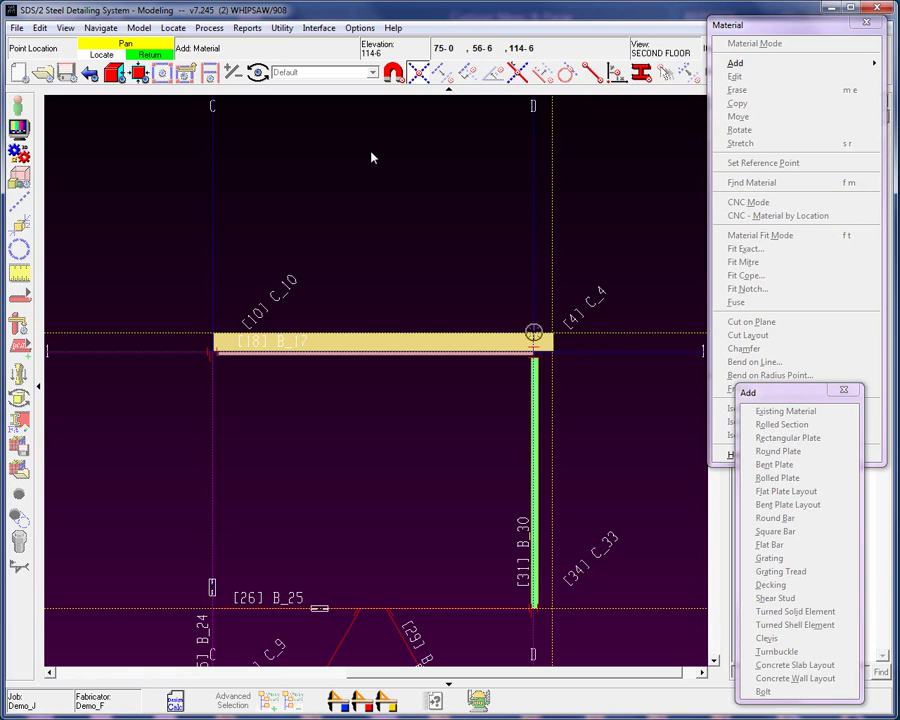
{"action": "left_click", "coordinate": [565, 341]}
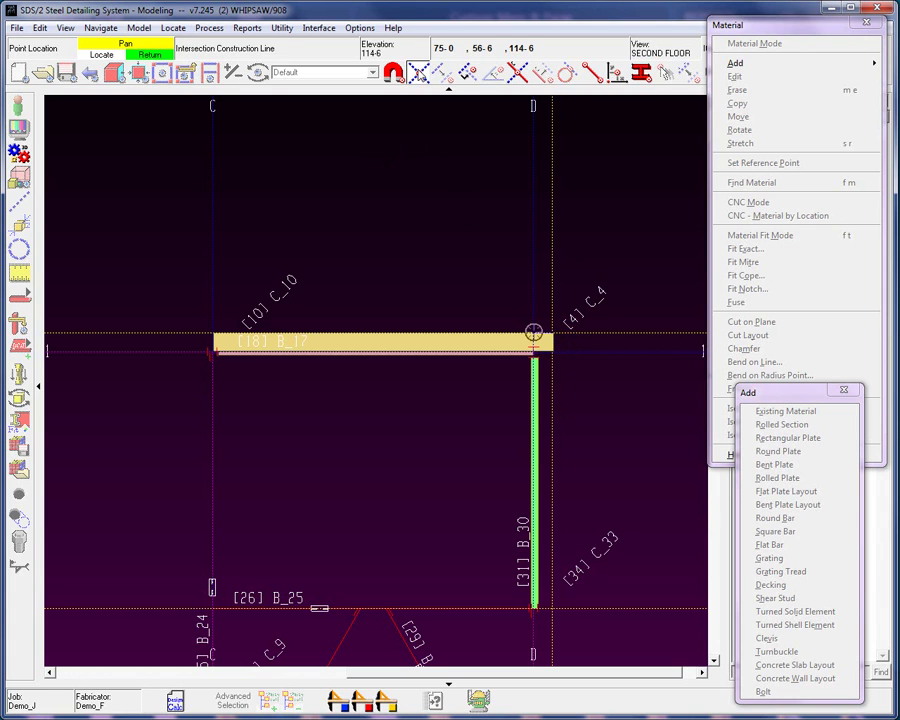
{"action": "left_click", "coordinate": [562, 616]}
{"action": "left_click_drag", "start_coordinate": [640, 272], "coordinate": [458, 121]}
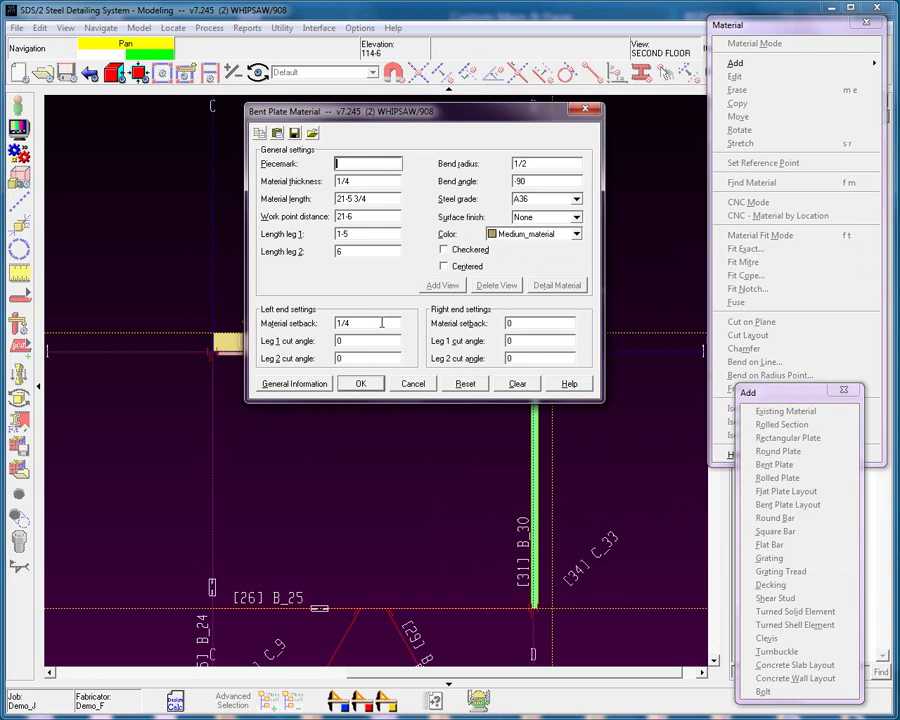
Step: Set the B_30 bent plate's left end material setback to 0 and right end setback to 1/4, and accept the settings
{"action": "left_click_drag", "start_coordinate": [368, 323], "coordinate": [307, 329]}
{"action": "type", "text": "0"}
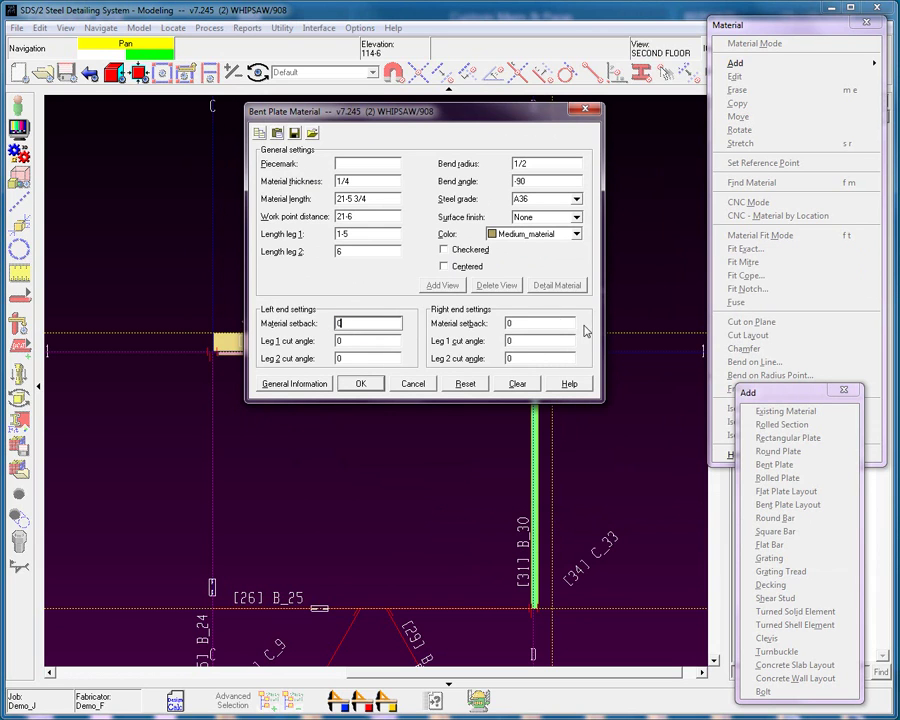
{"action": "left_click_drag", "start_coordinate": [521, 323], "coordinate": [458, 328]}
{"action": "type", "text": "1/4"}
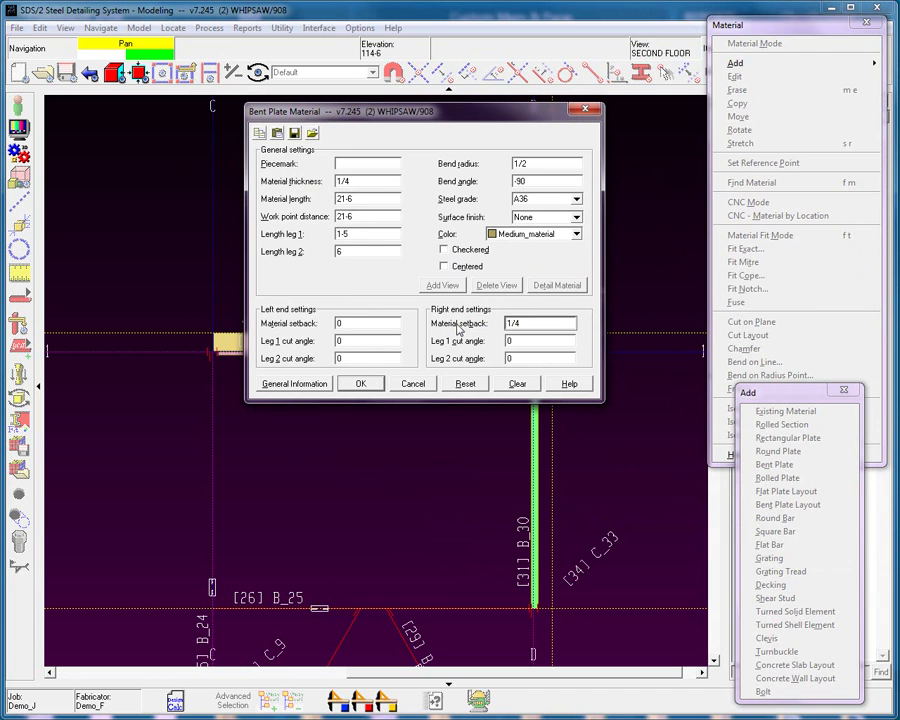
{"action": "left_click", "coordinate": [362, 384]}
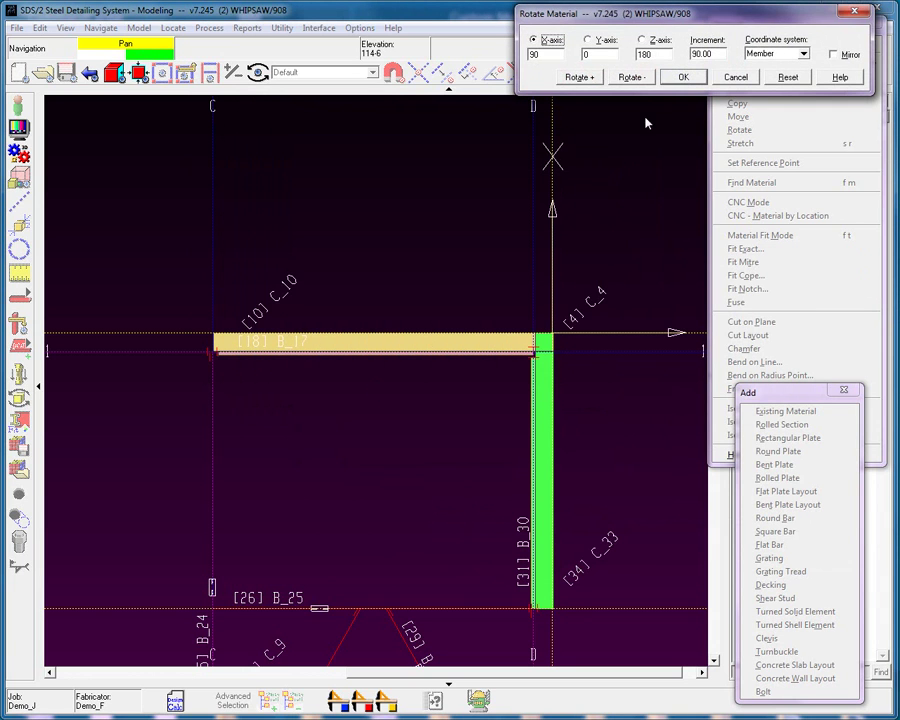
Step: Accept the B_30 plate's rotation, place its dimension reference point at the outer corner construction line intersection, and inspect the corner in 3D
{"action": "left_click", "coordinate": [695, 78]}
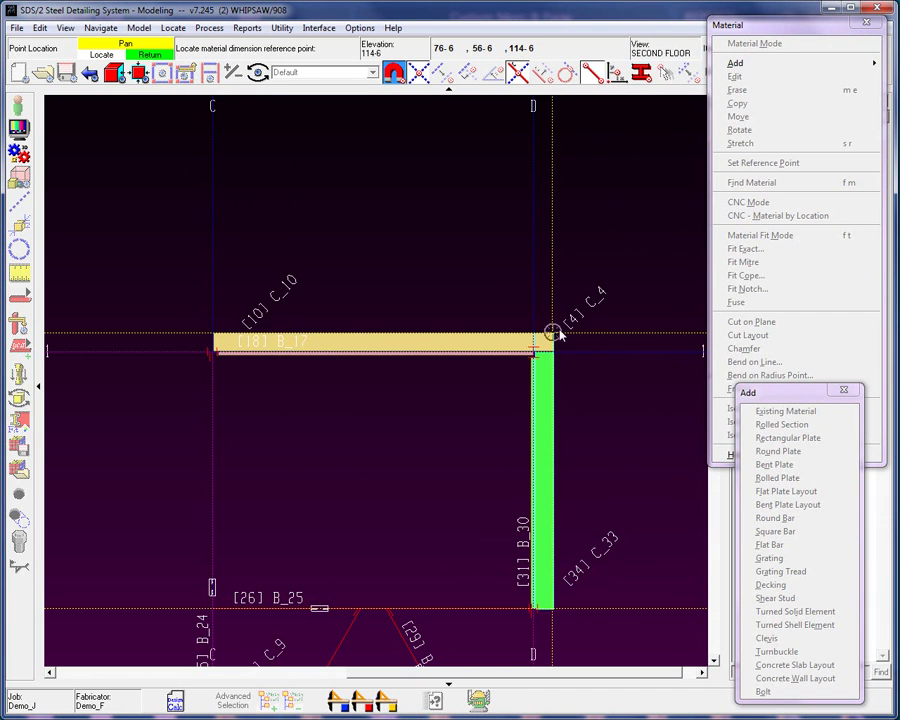
{"action": "left_click", "coordinate": [418, 72]}
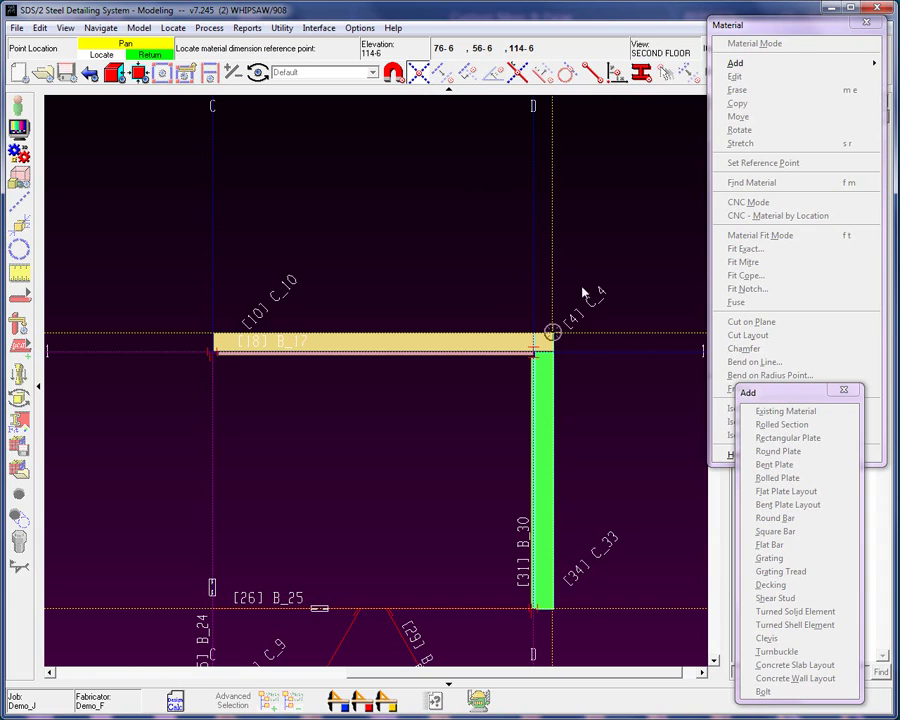
{"action": "left_click", "coordinate": [569, 335]}
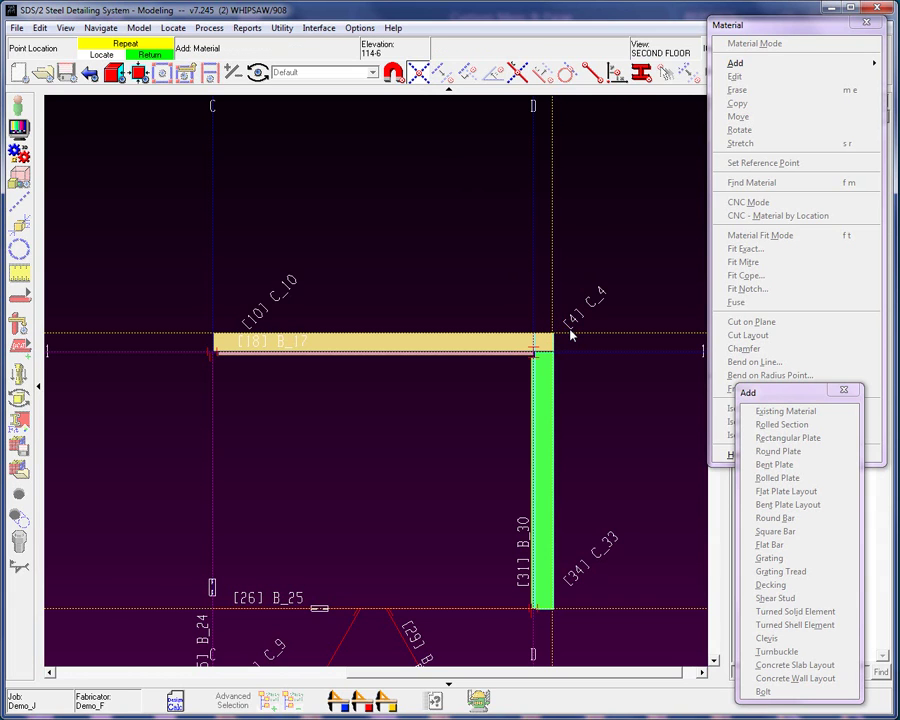
{"action": "left_click", "coordinate": [571, 336]}
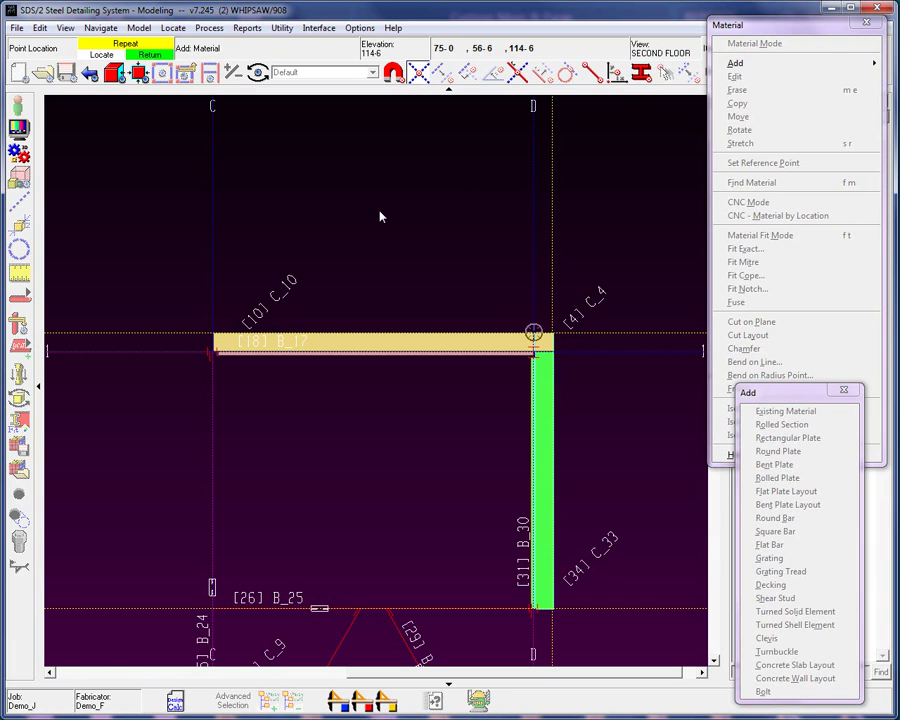
{"action": "left_click", "coordinate": [380, 216]}
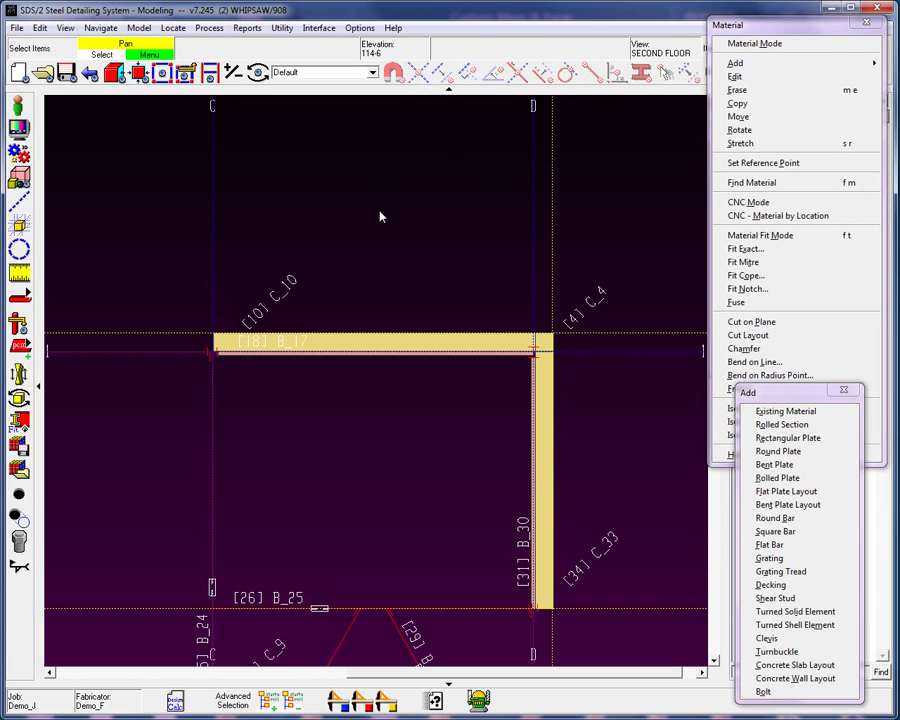
{"action": "scroll", "coordinate": [538, 355], "scroll_direction": "up", "scroll_amount": 3}
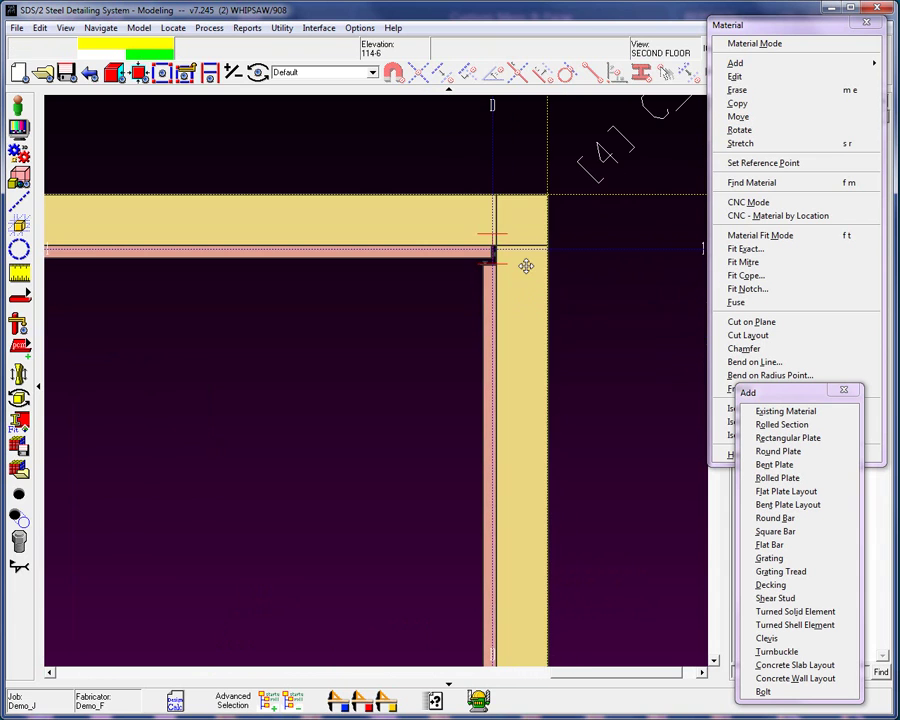
{"action": "middle_click_drag", "start_coordinate": [533, 316], "coordinate": [624, 138]}
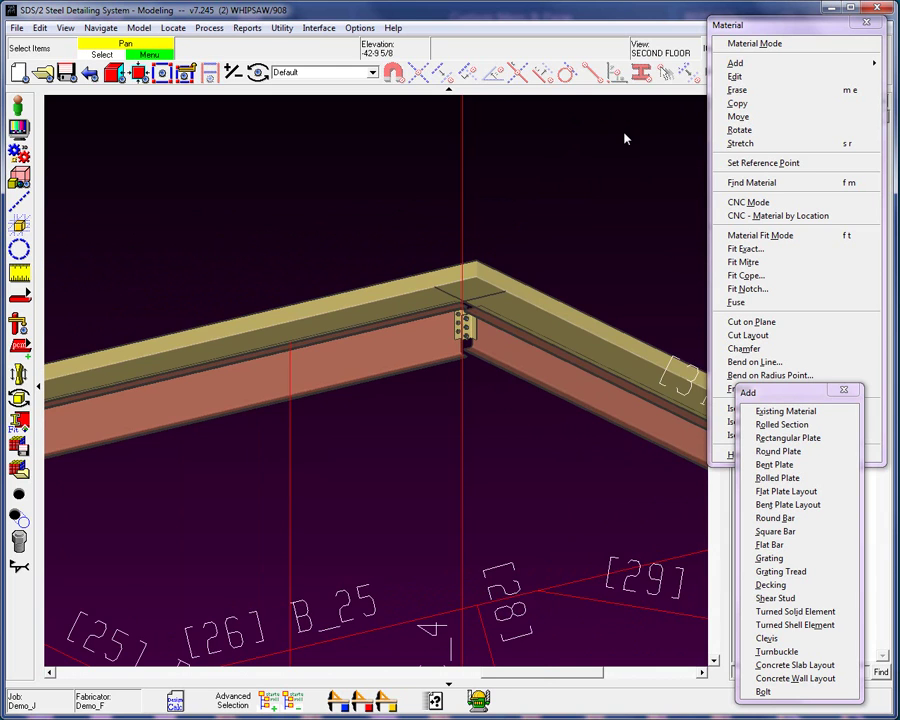
Step: Return to the second floor plan view, select the whole member B_17 including its bent plate, and clear the selection
{"action": "key", "text": "Home"}
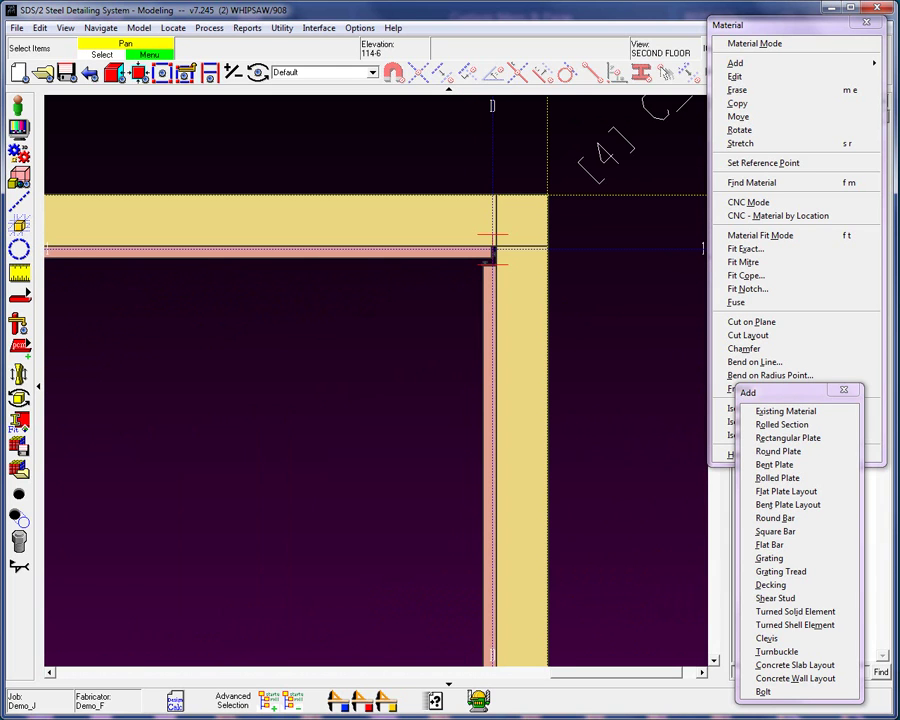
{"action": "scroll", "coordinate": [285, 509], "scroll_direction": "down", "scroll_amount": 2}
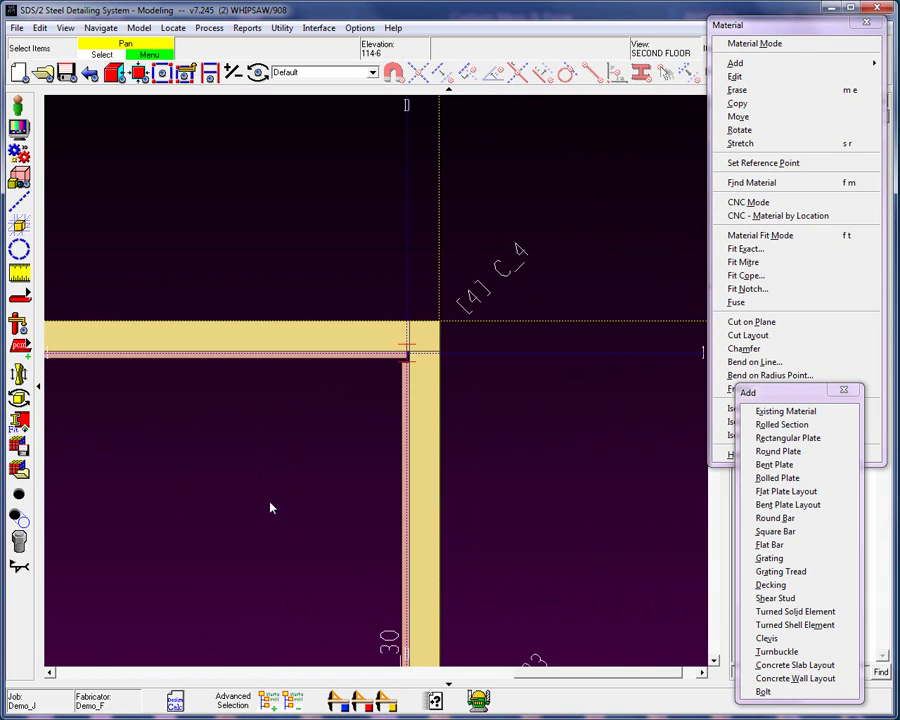
{"action": "scroll", "coordinate": [448, 442], "scroll_direction": "down", "scroll_amount": 2}
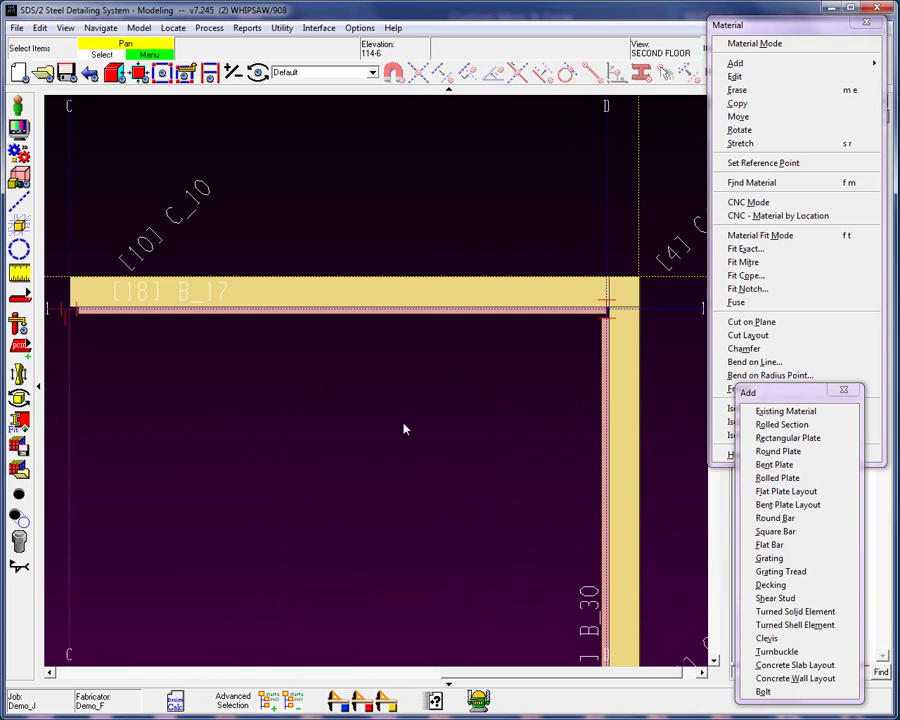
{"action": "left_click", "coordinate": [369, 316]}
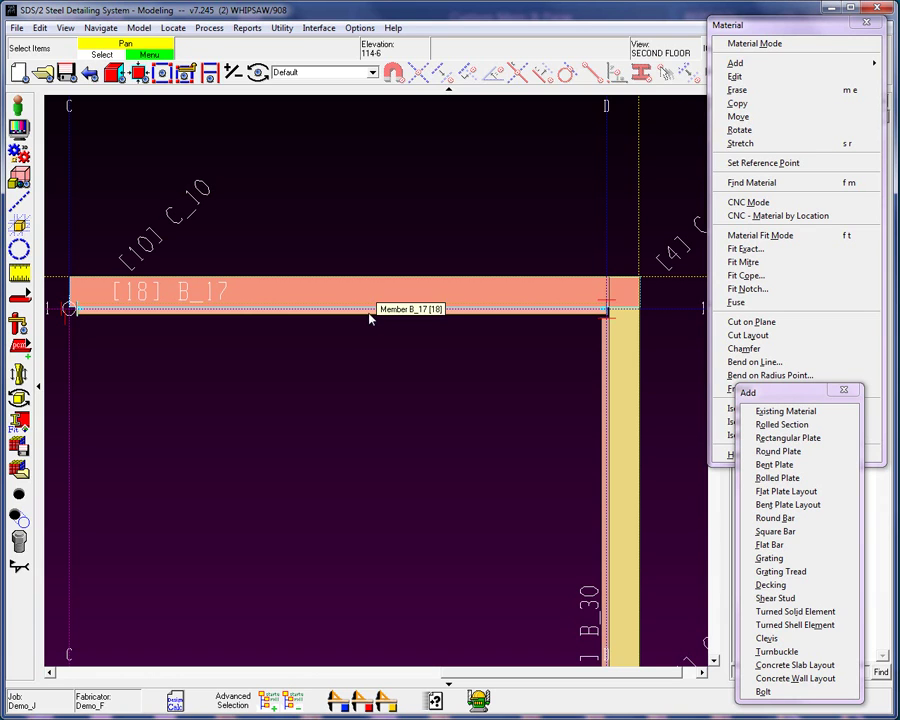
{"action": "left_click", "coordinate": [368, 320]}
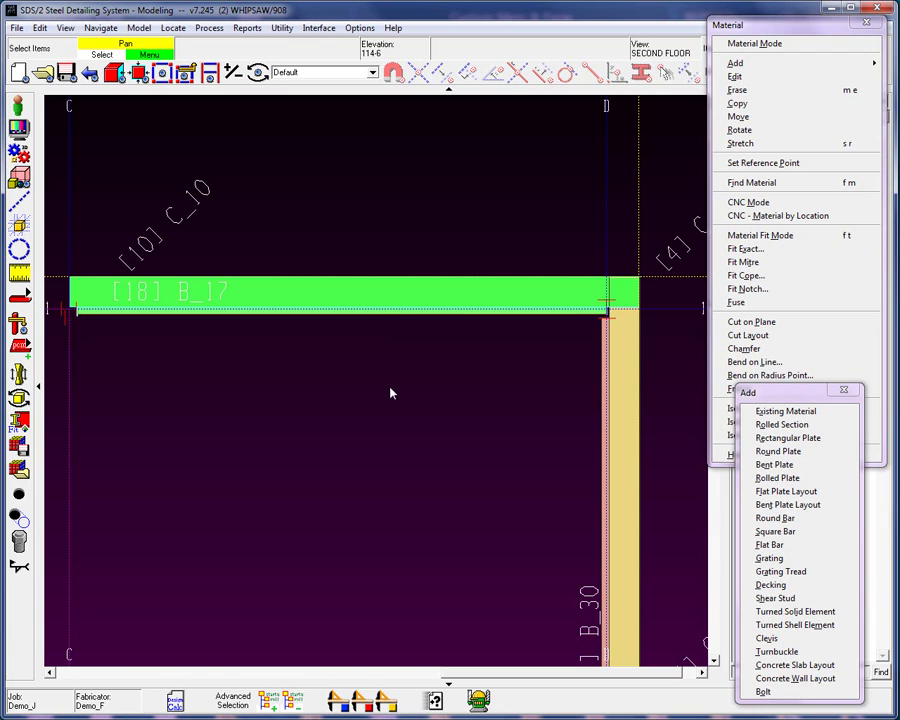
{"action": "left_click", "coordinate": [390, 391]}
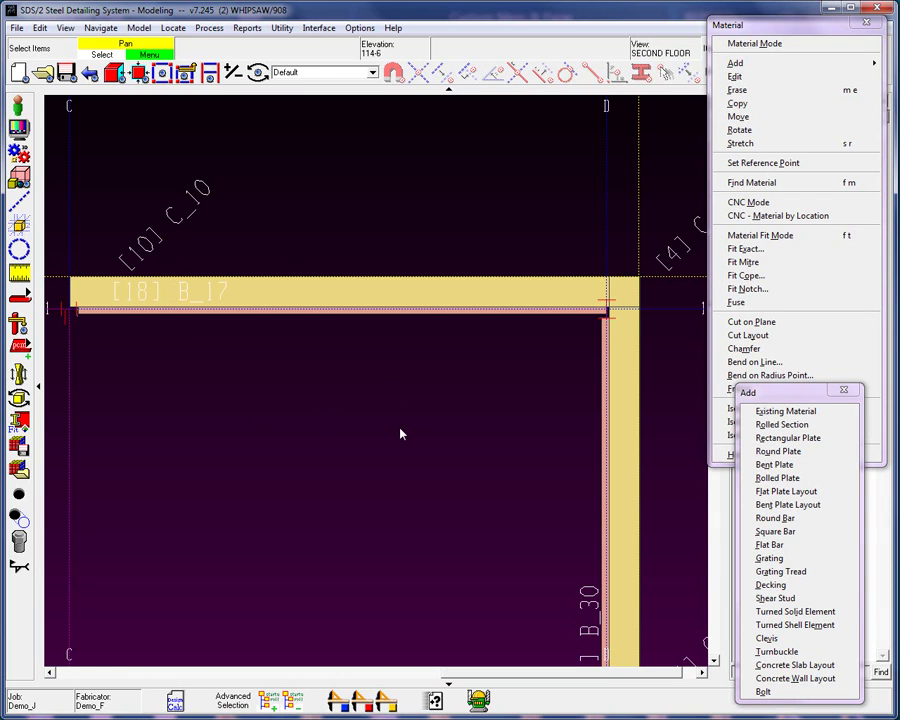
Step: Review and accept the B_17 bent plate's material settings, and examine the plate's end profile square-on near C_10
{"action": "left_click", "coordinate": [348, 291]}
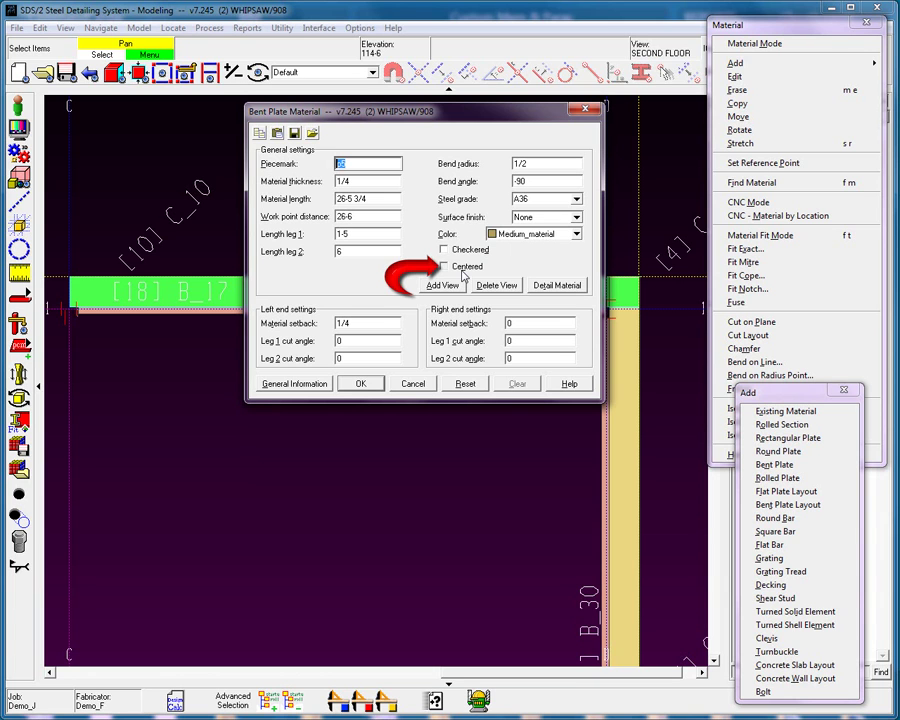
{"action": "left_click", "coordinate": [361, 383]}
{"action": "middle_click_drag", "start_coordinate": [157, 291], "coordinate": [450, 183]}
{"action": "scroll", "coordinate": [286, 342], "scroll_direction": "up", "scroll_amount": 3}
{"action": "scroll", "coordinate": [257, 331], "scroll_direction": "up", "scroll_amount": 3}
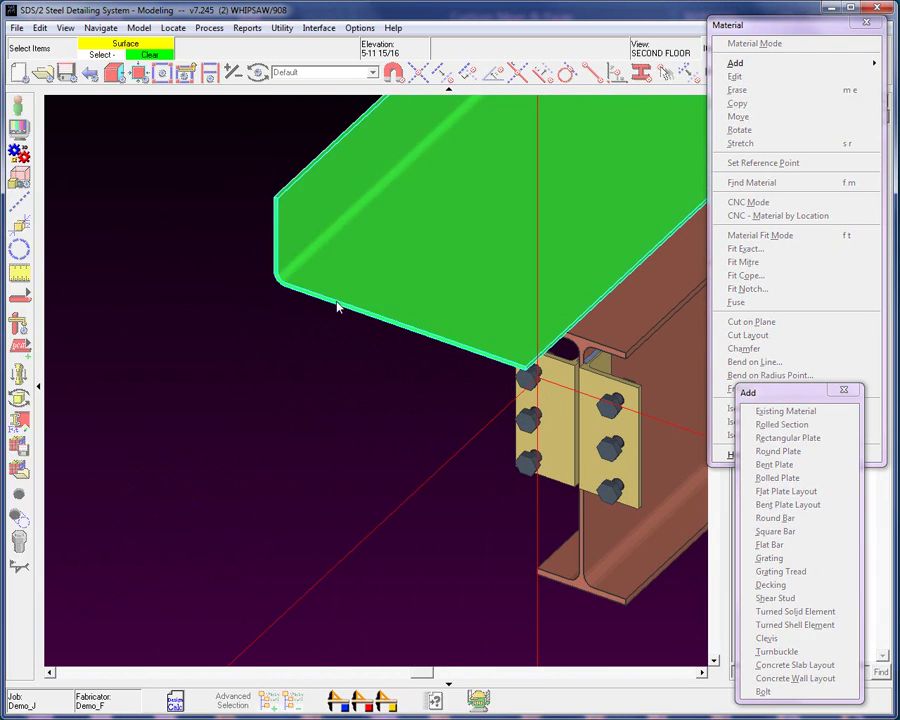
{"action": "key", "text": "Escape"}
{"action": "middle_click_drag", "start_coordinate": [254, 386], "coordinate": [325, 327]}
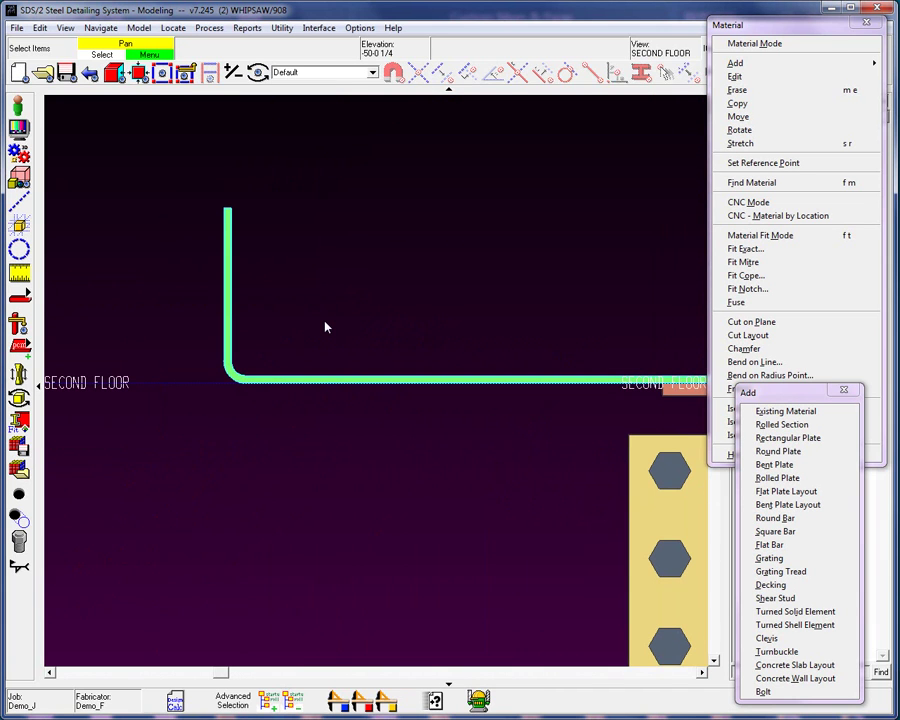